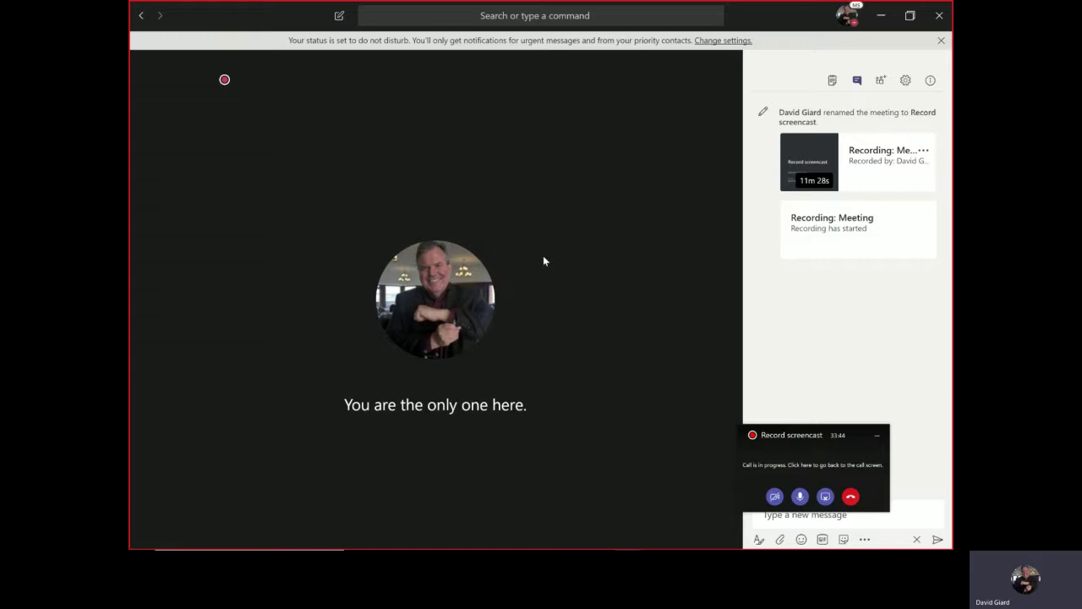
- Reveal the left app rail over the 'Record screencast' meeting call window
mouse_move(273, 136)
mouse_move(205, 135)
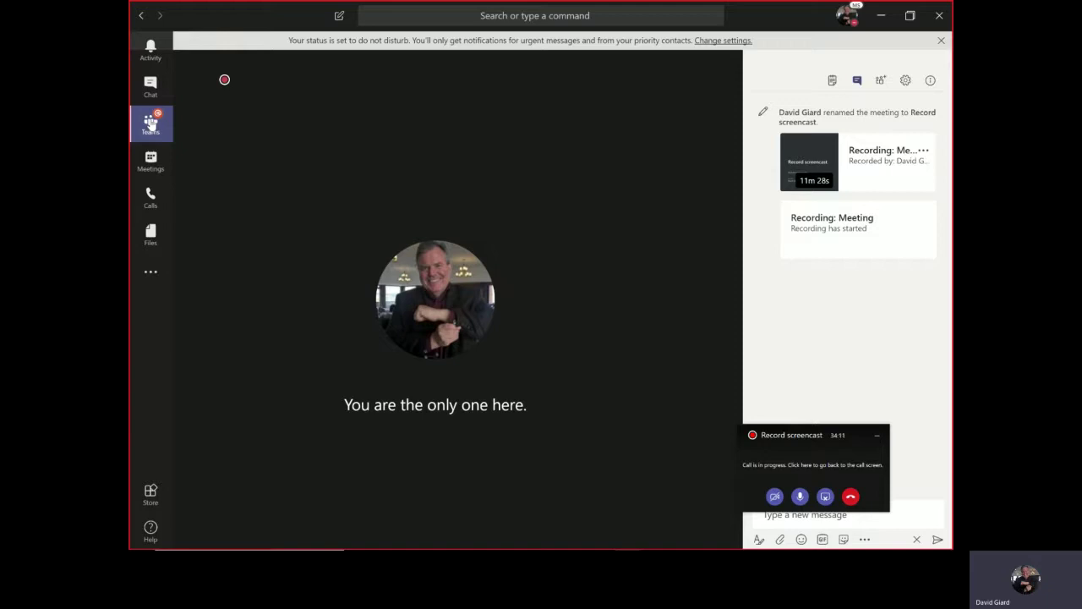
- Leave the call for the teams list, scroll down and expand a team in the sidebar
click(151, 124)
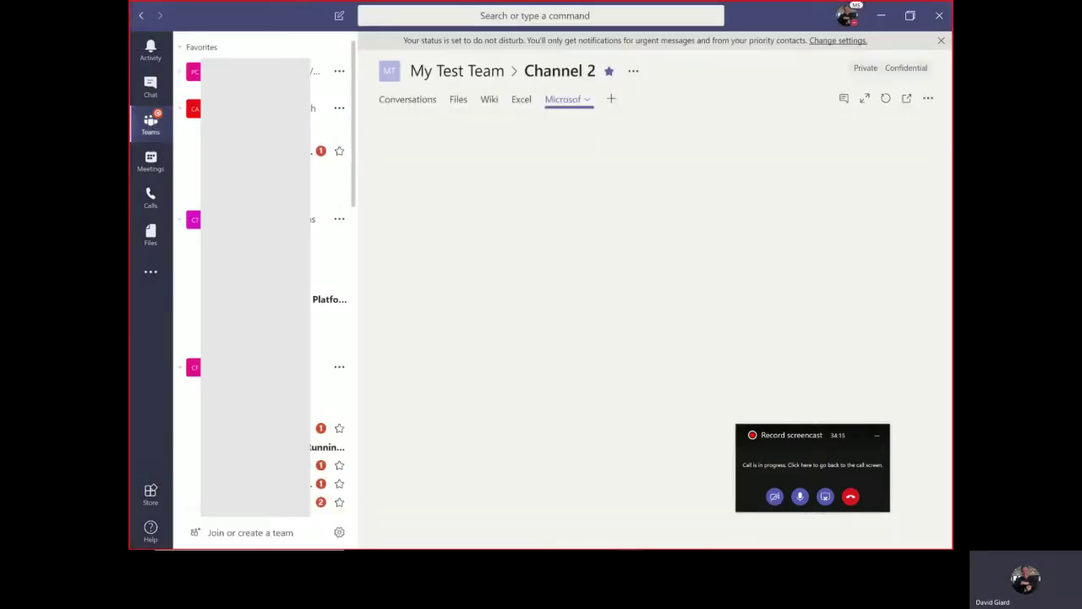
scroll(262, 279, down, 10)
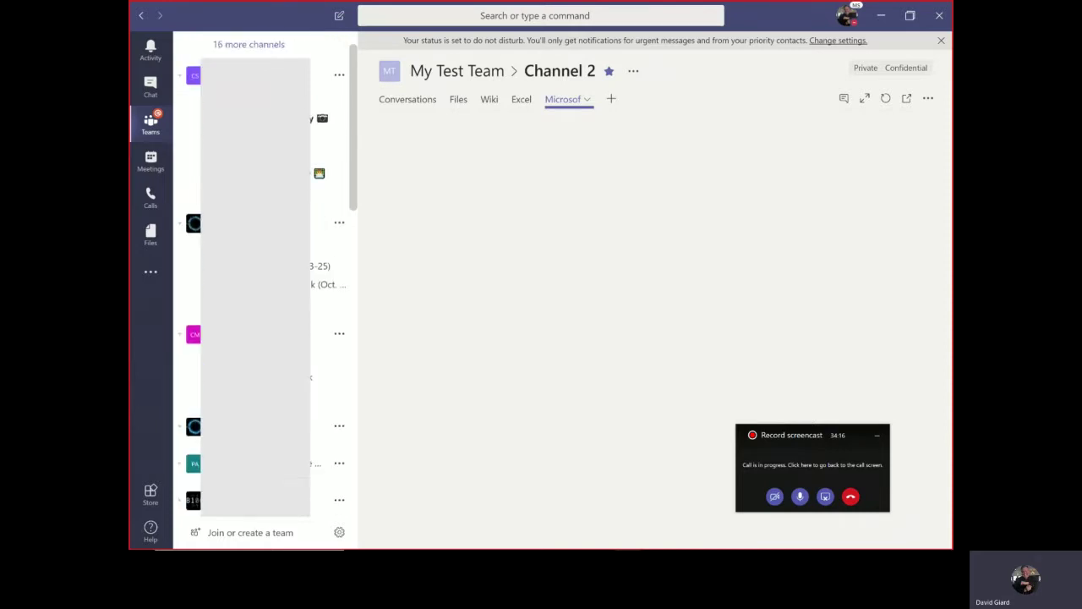
scroll(262, 279, down, 3)
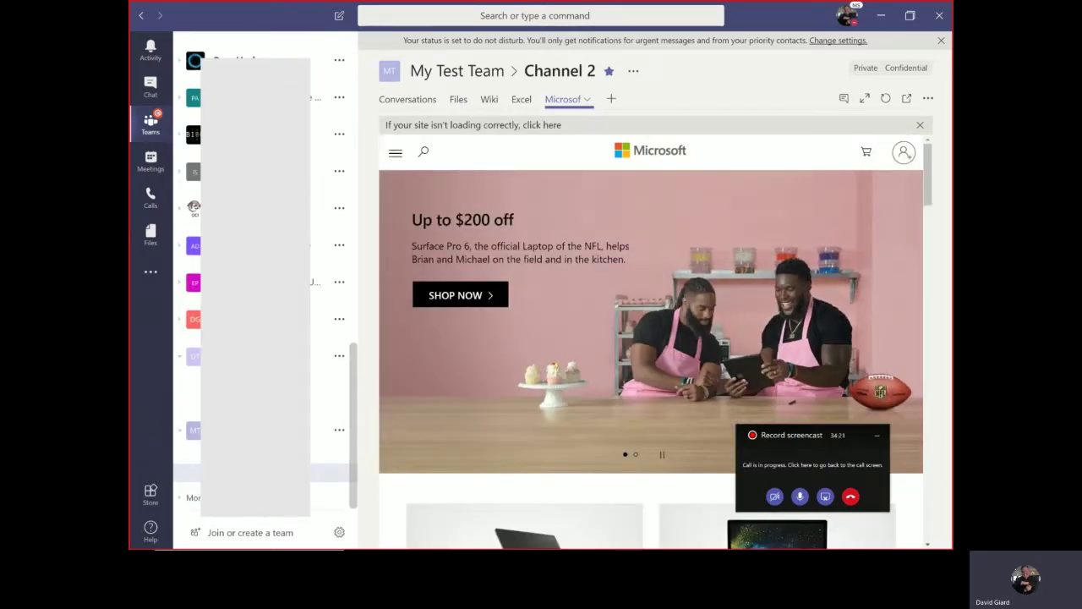
click(194, 356)
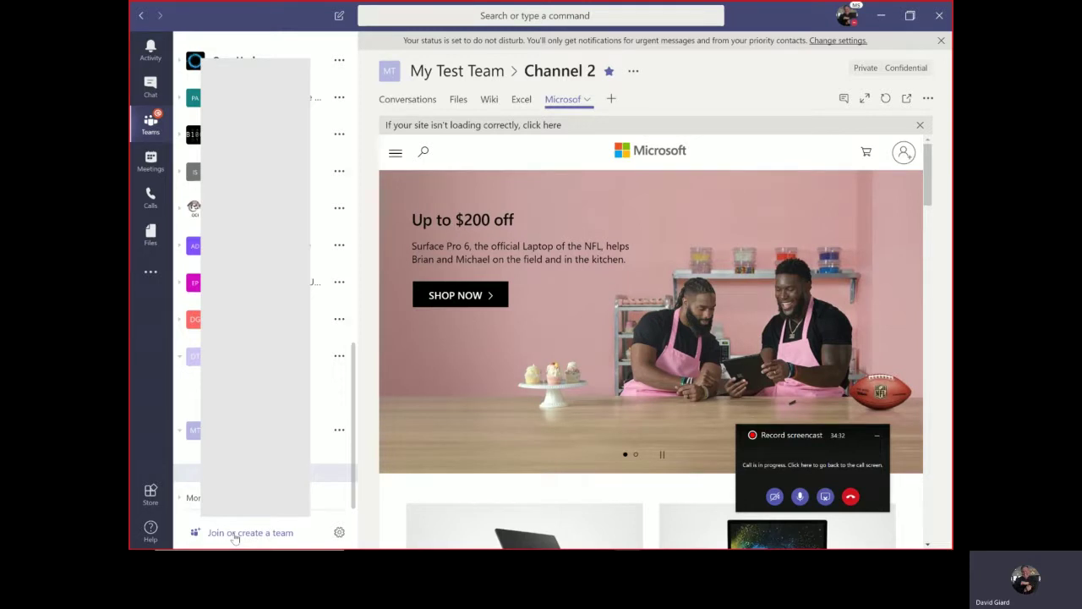
- On 'Join or create a team', choose Create team and build it from scratch
click(236, 537)
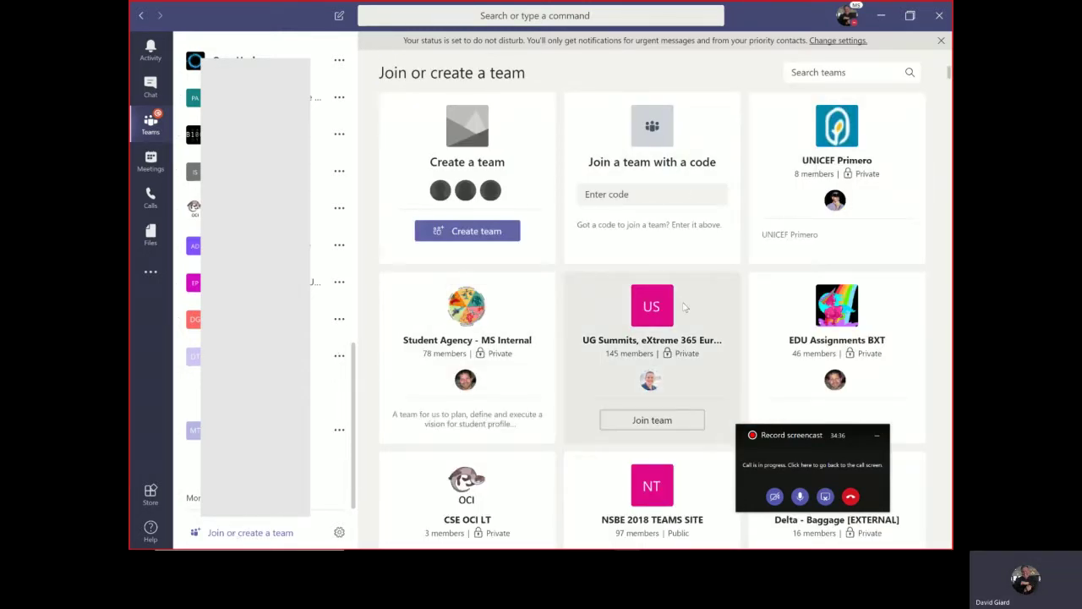
click(466, 234)
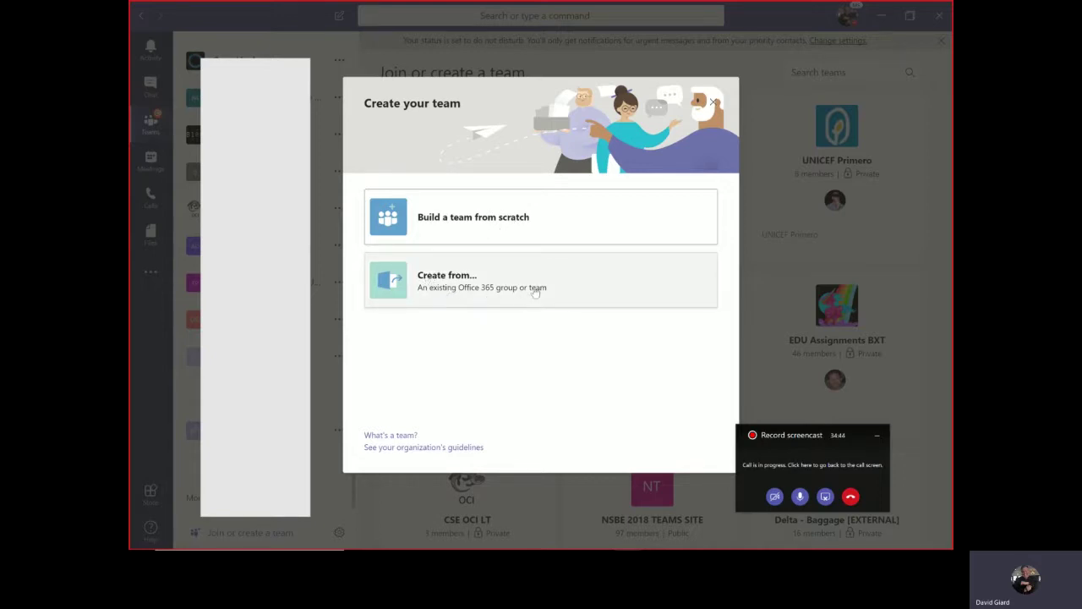
click(488, 234)
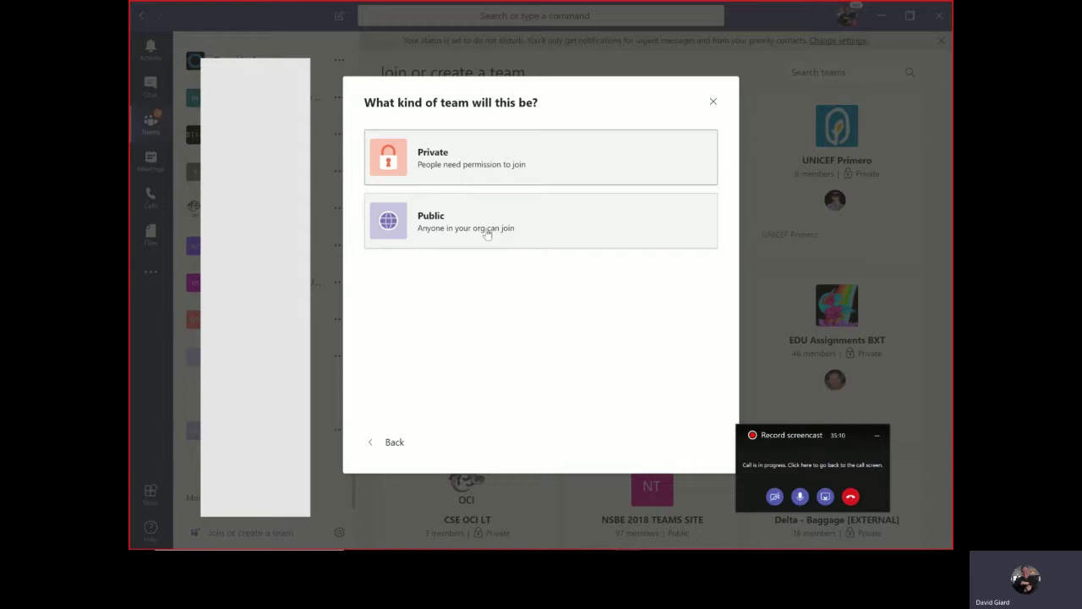
- Create a Private team 'My New Test Team' described as 'Pretty much the best team evar!!!'
click(444, 157)
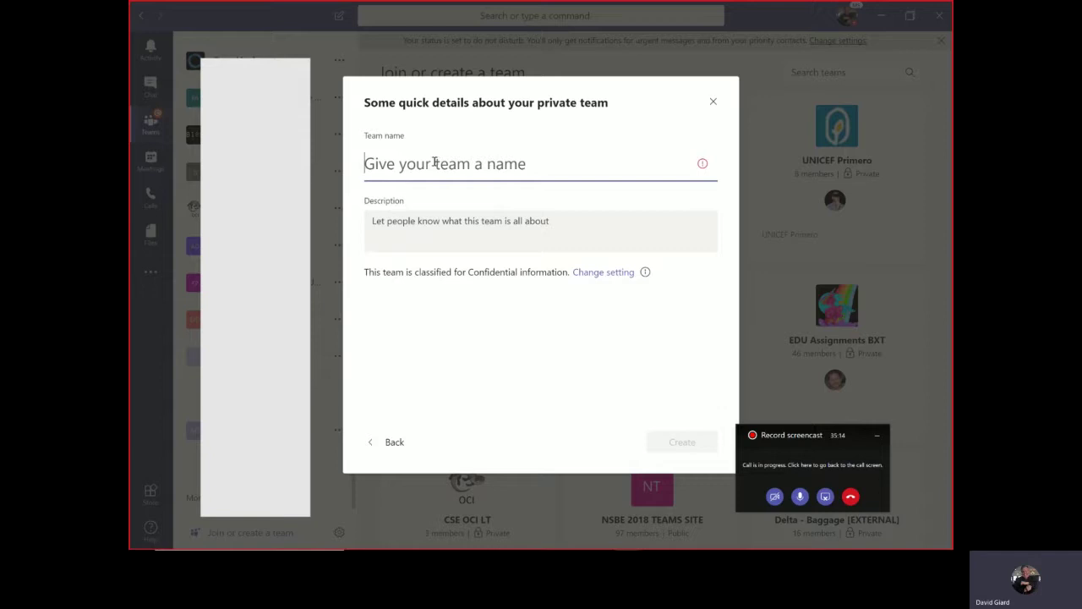
right_click(433, 165)
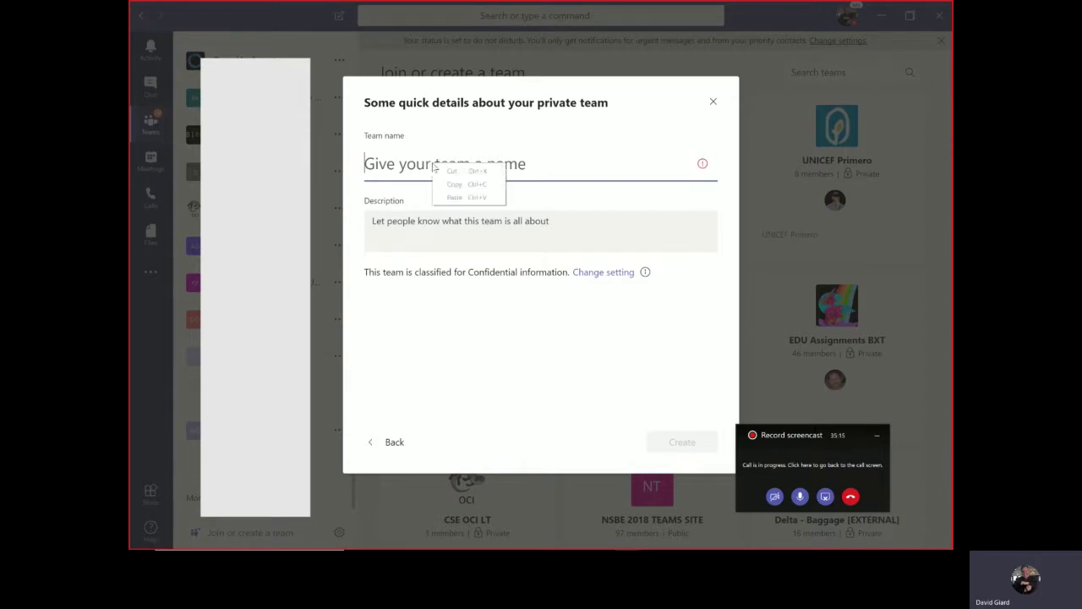
click(390, 171)
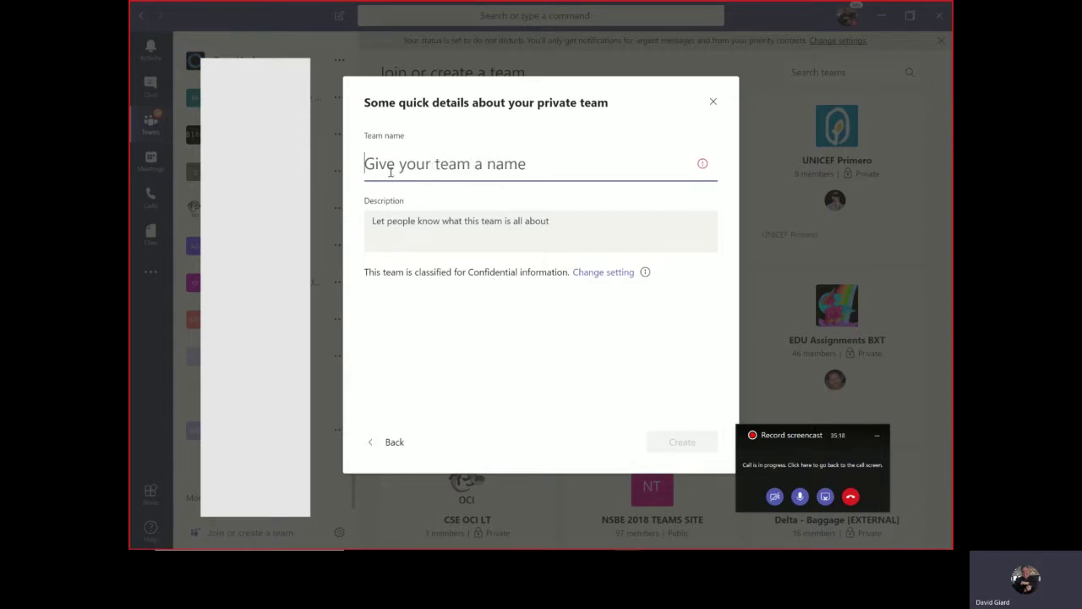
text(My)
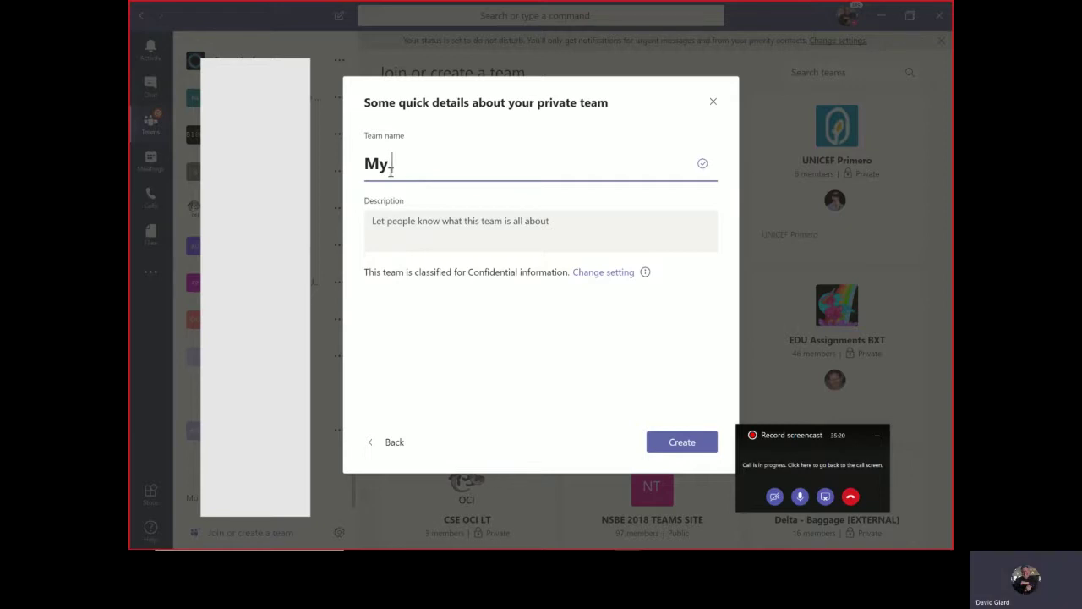
text( New Test Team)
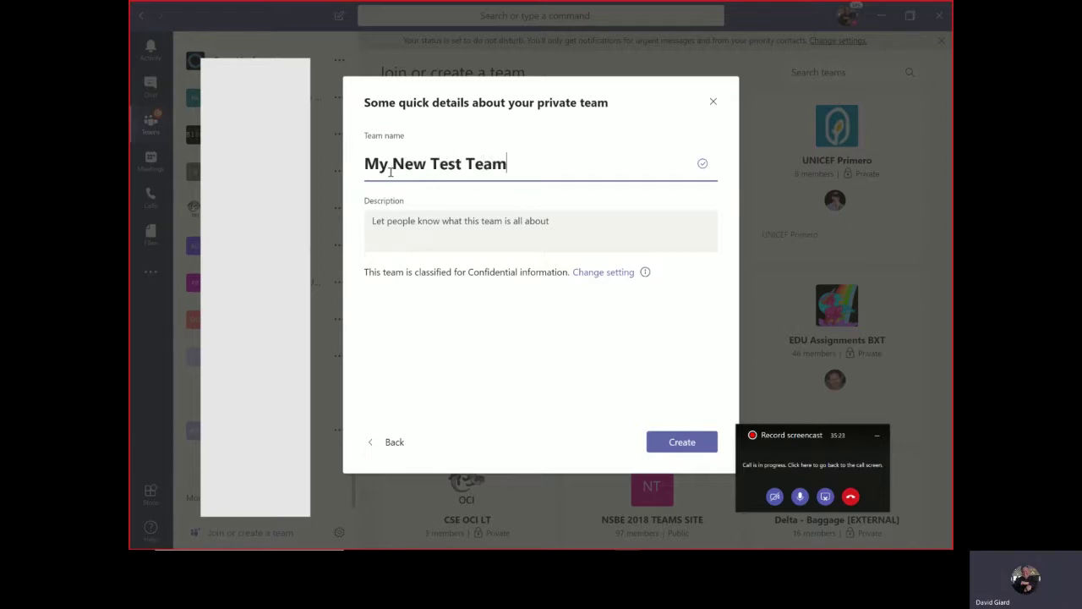
key(Tab)
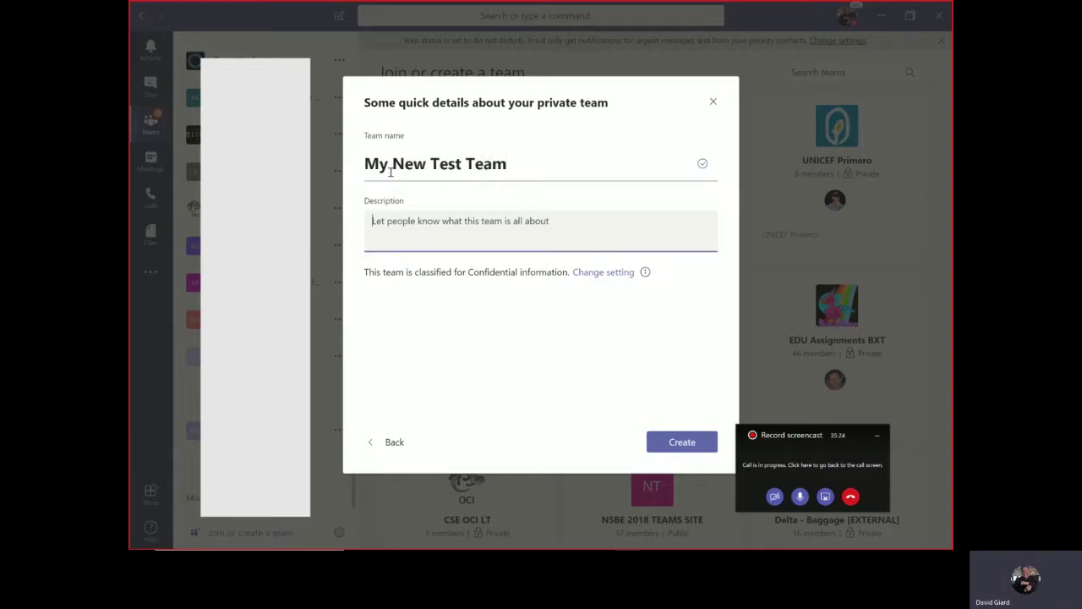
text(Pretty)
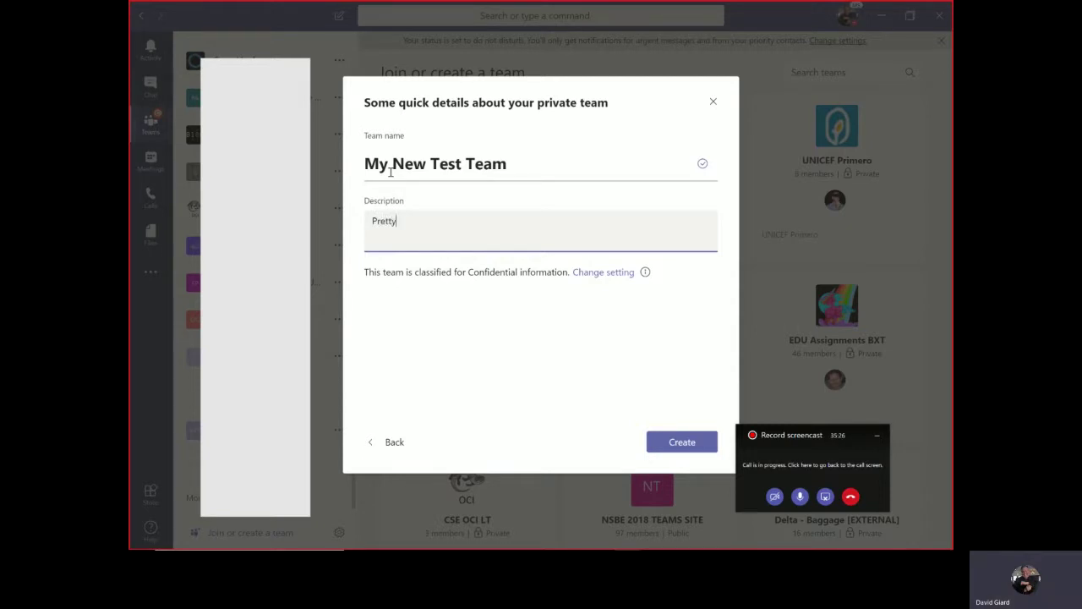
text( much the best team evar!!)
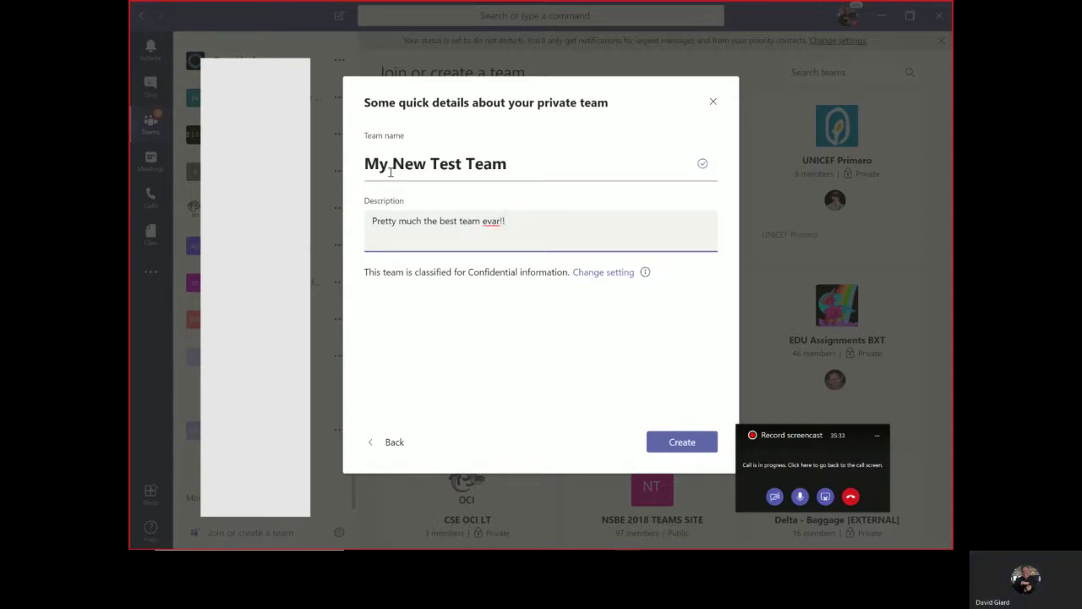
text(!)
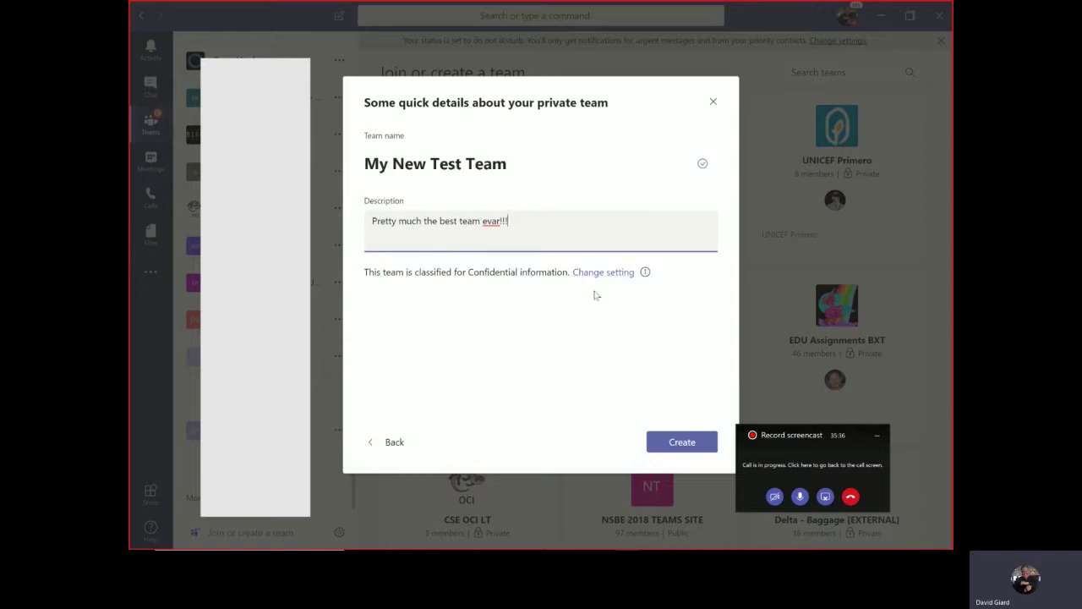
click(679, 441)
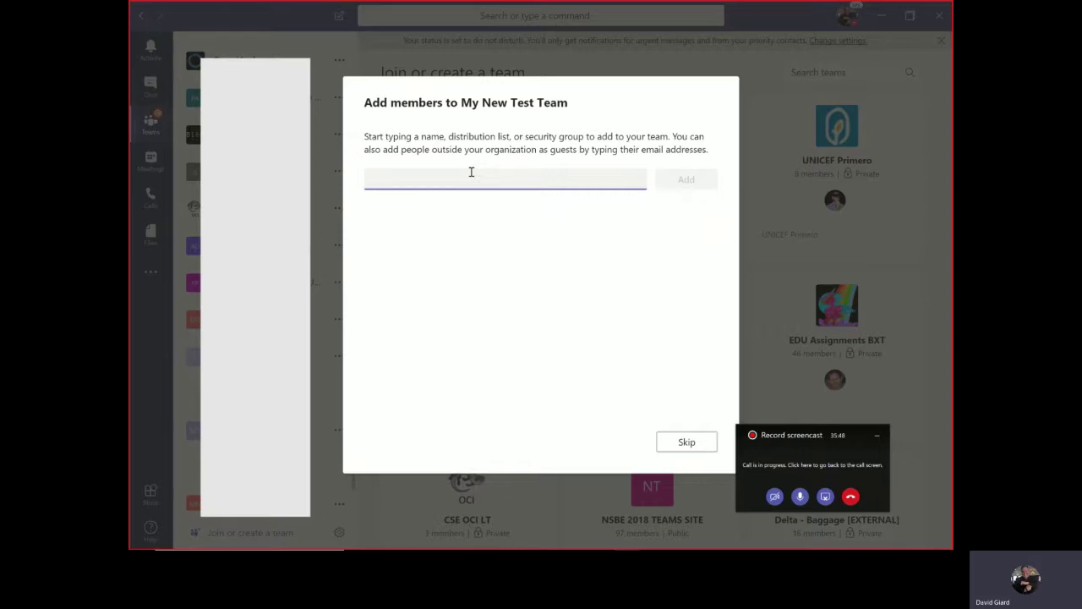
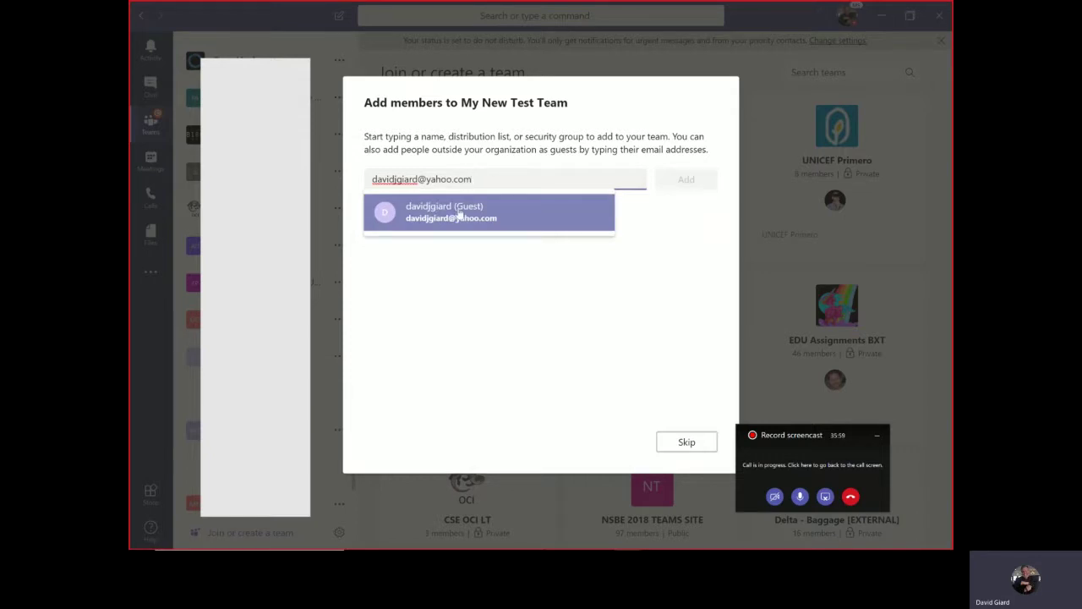
- Add the outside guest, found by their e-mail address, as a team member
click(461, 213)
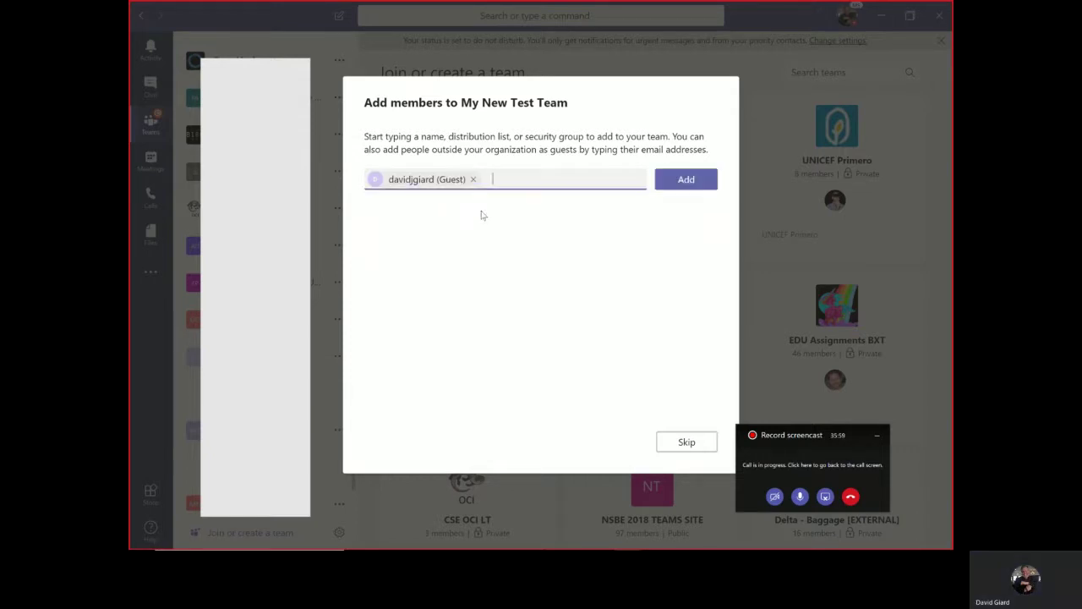
click(681, 181)
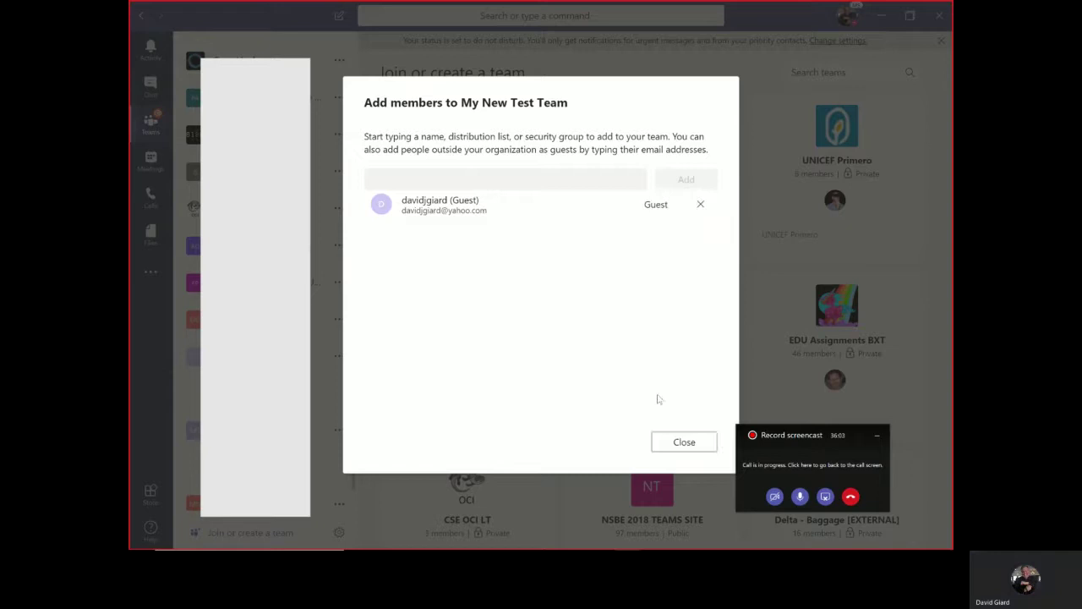
- Close member setup and check the General channel's Files and Wiki tabs, then return to Conversations
click(683, 442)
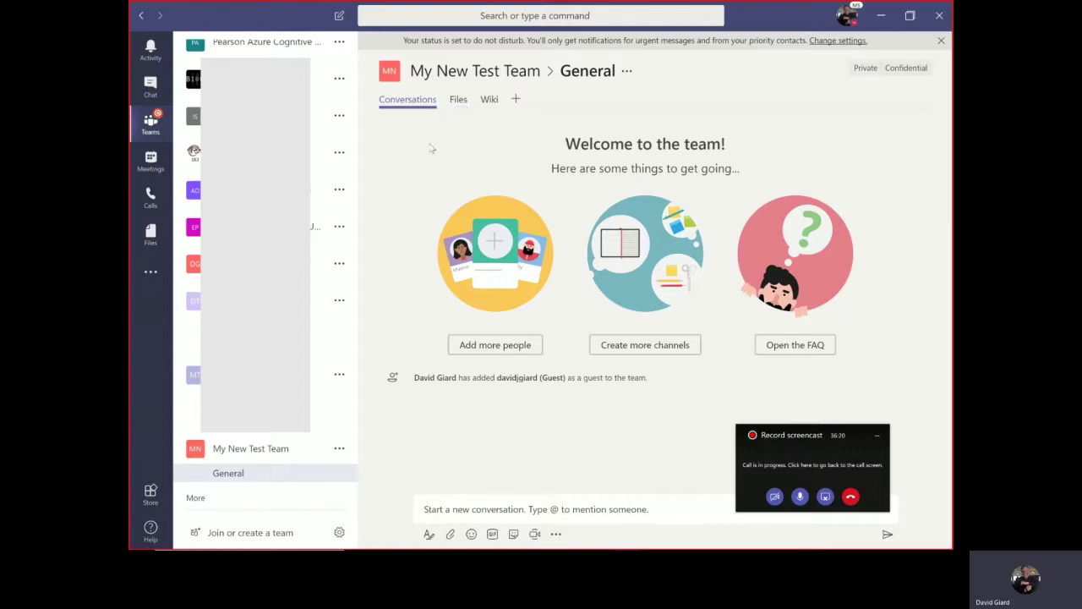
click(464, 102)
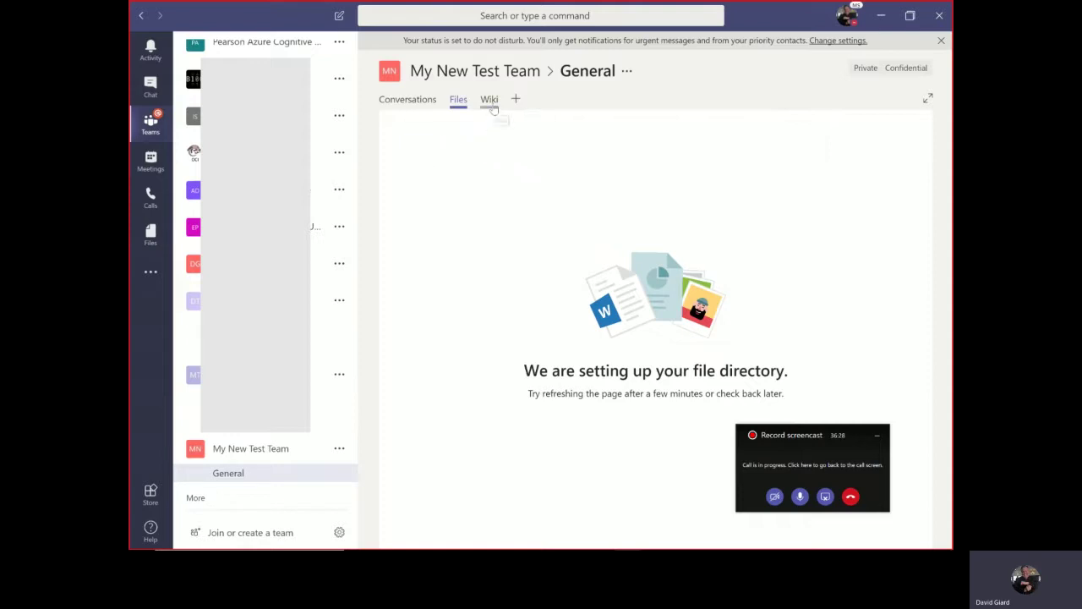
click(494, 105)
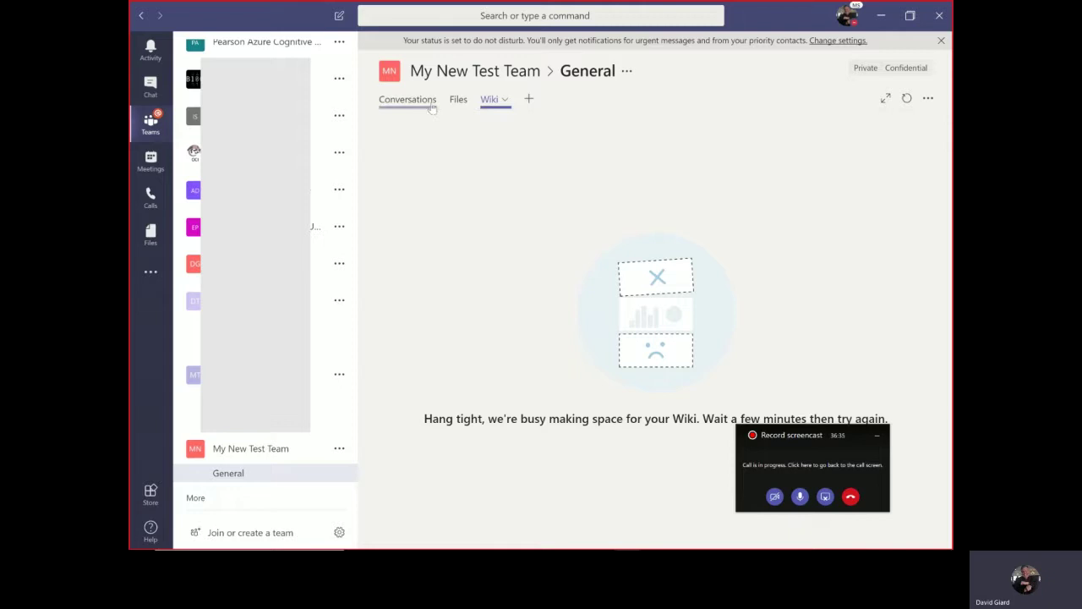
click(459, 99)
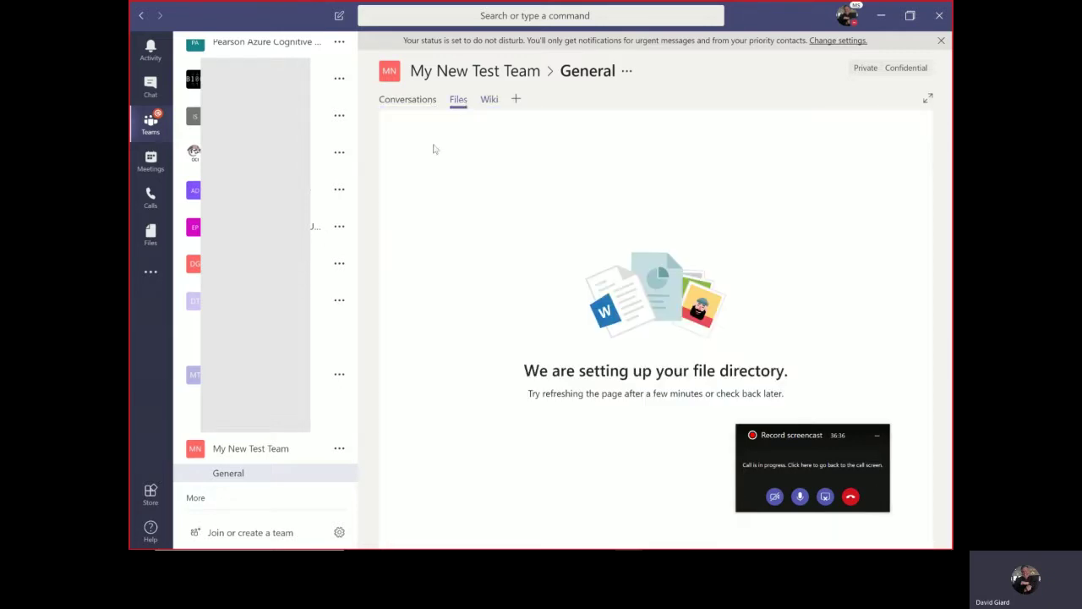
click(433, 100)
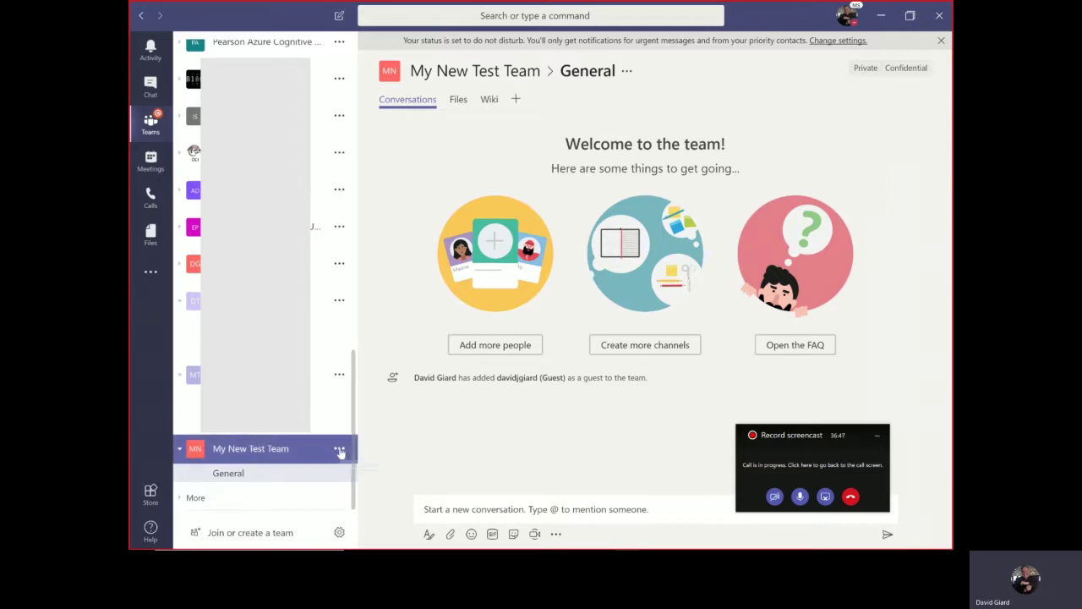
- Add 'Second channel' with description 'Yep yep ye', auto-favorited for the whole team
click(339, 450)
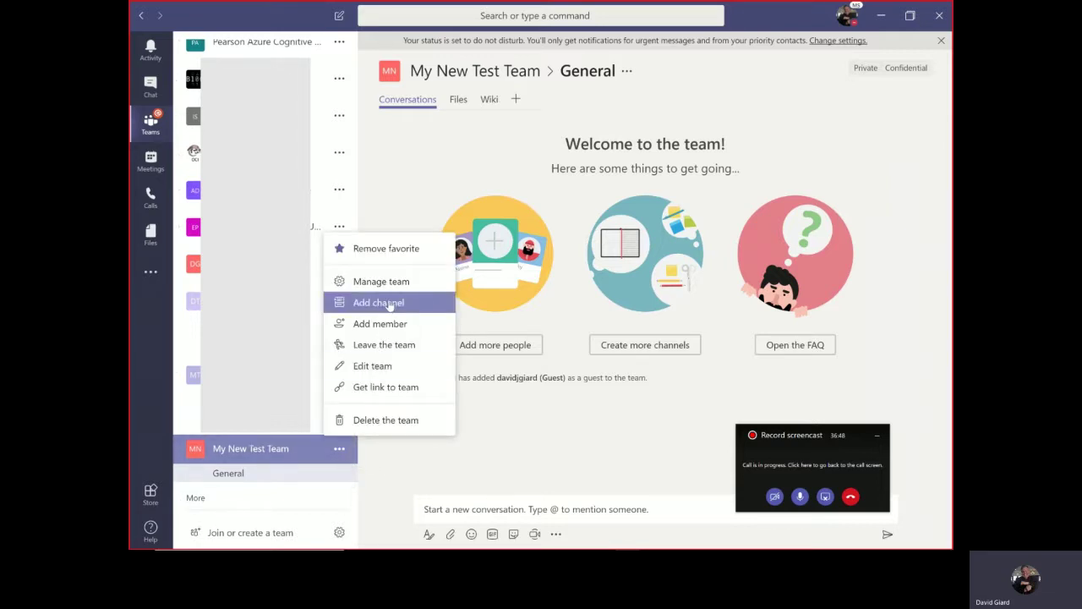
click(388, 303)
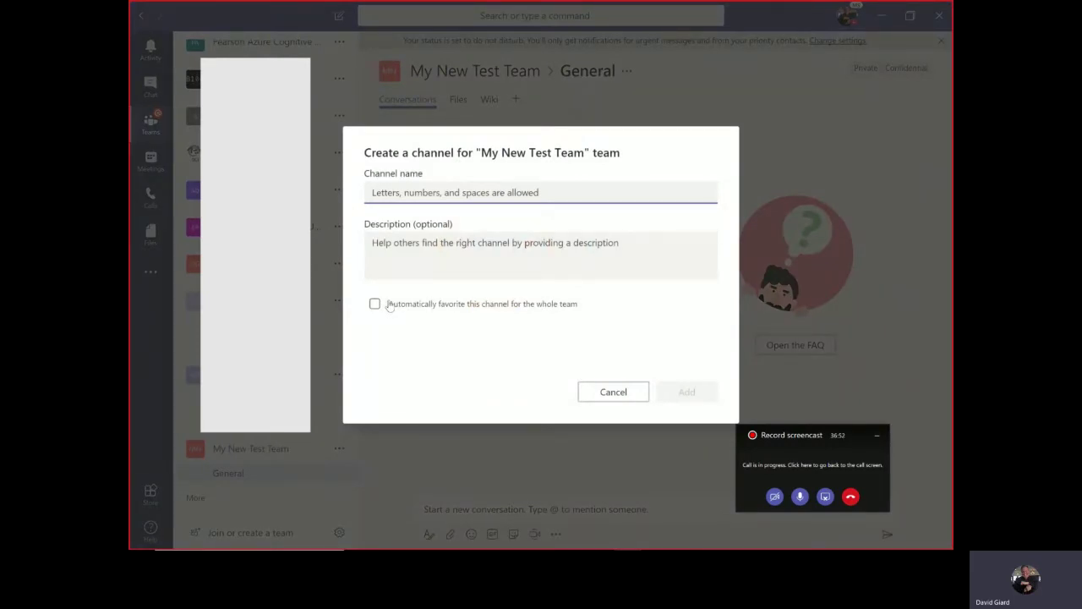
text(Second c)
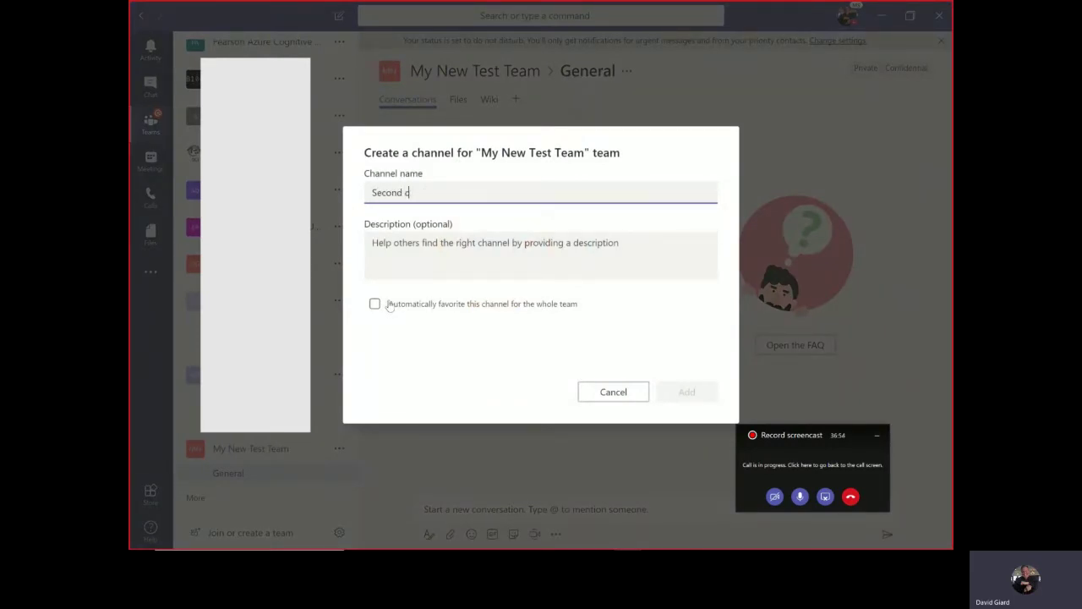
text(hannel)
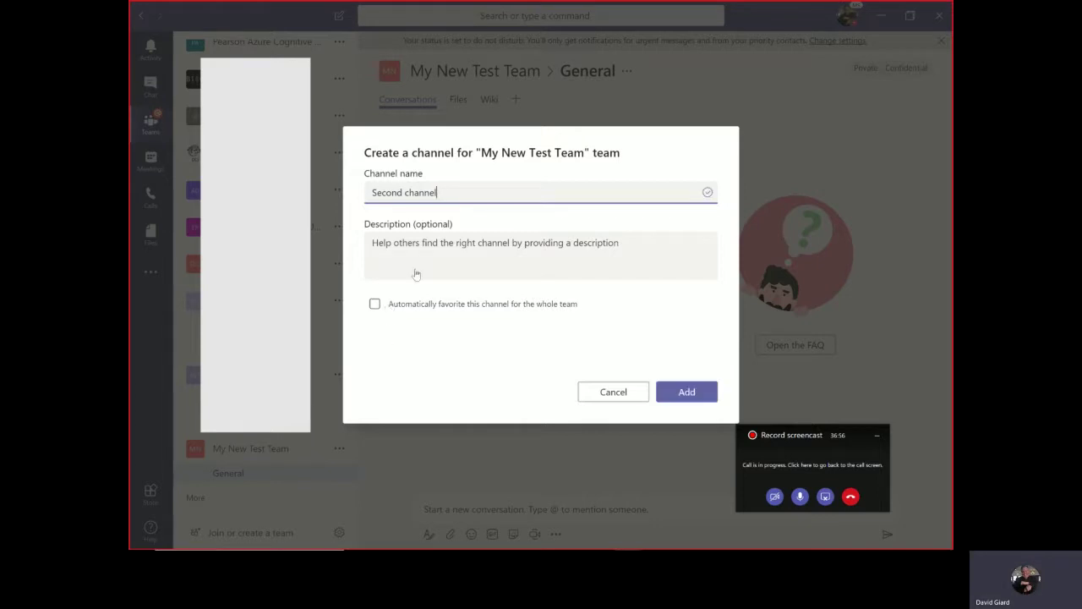
click(423, 258)
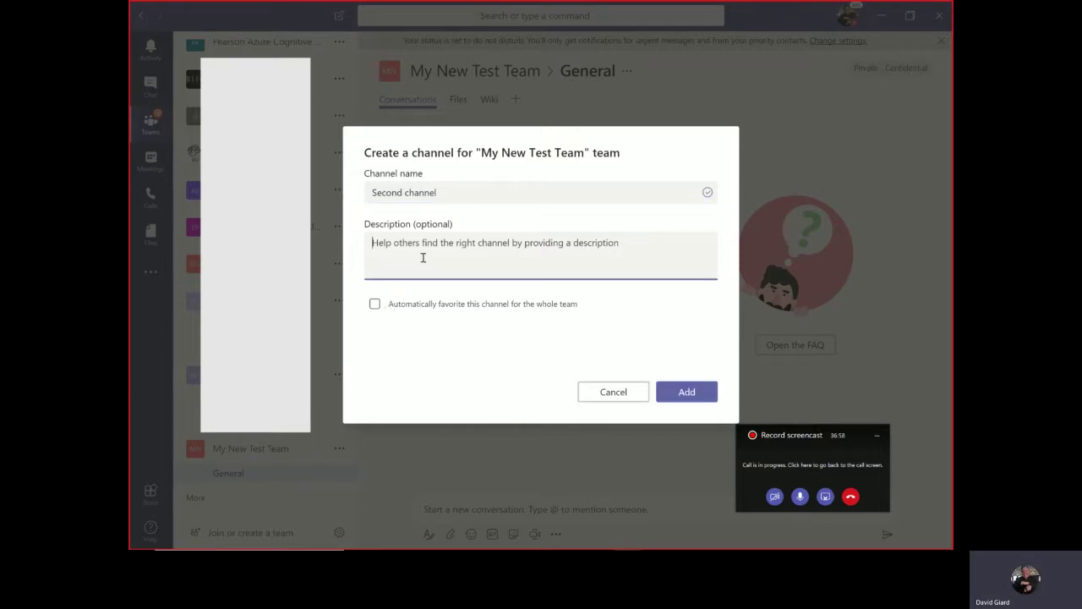
text(Yep ye)
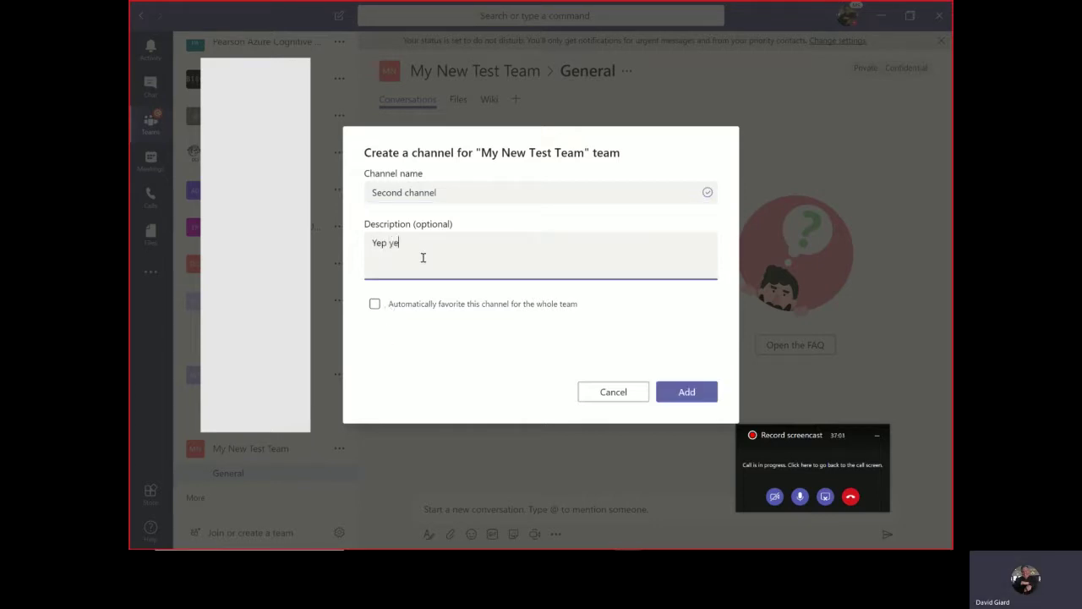
text(p yep)
right_click(375, 306)
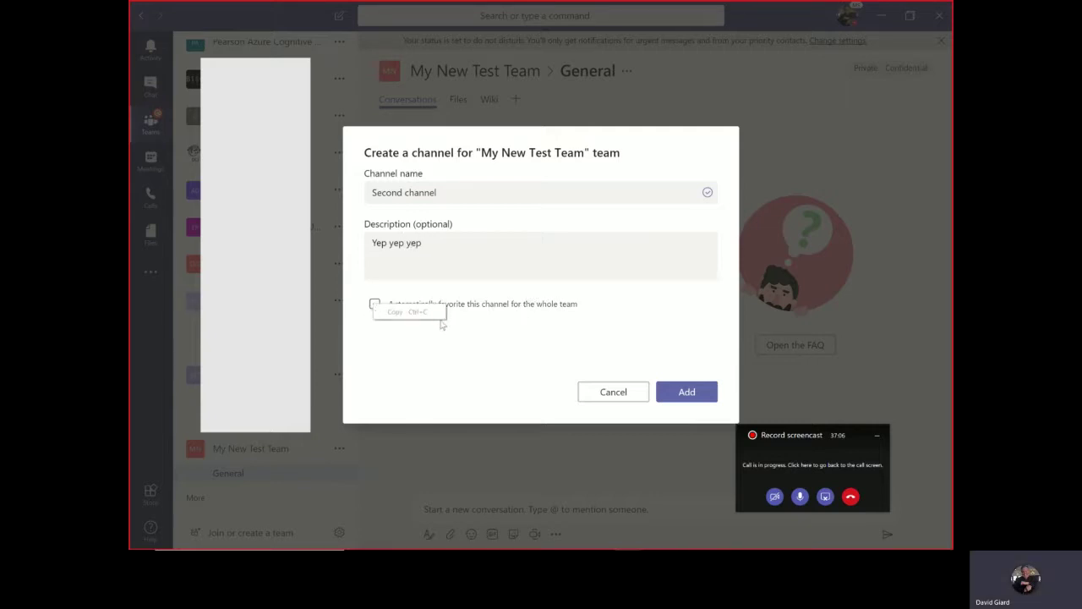
click(396, 291)
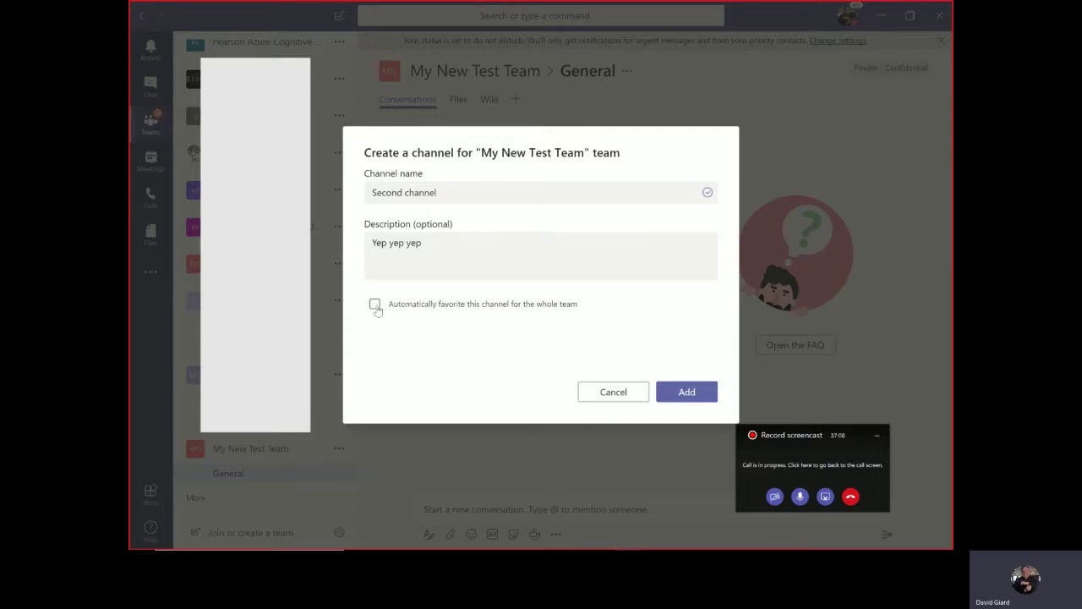
click(375, 307)
click(685, 394)
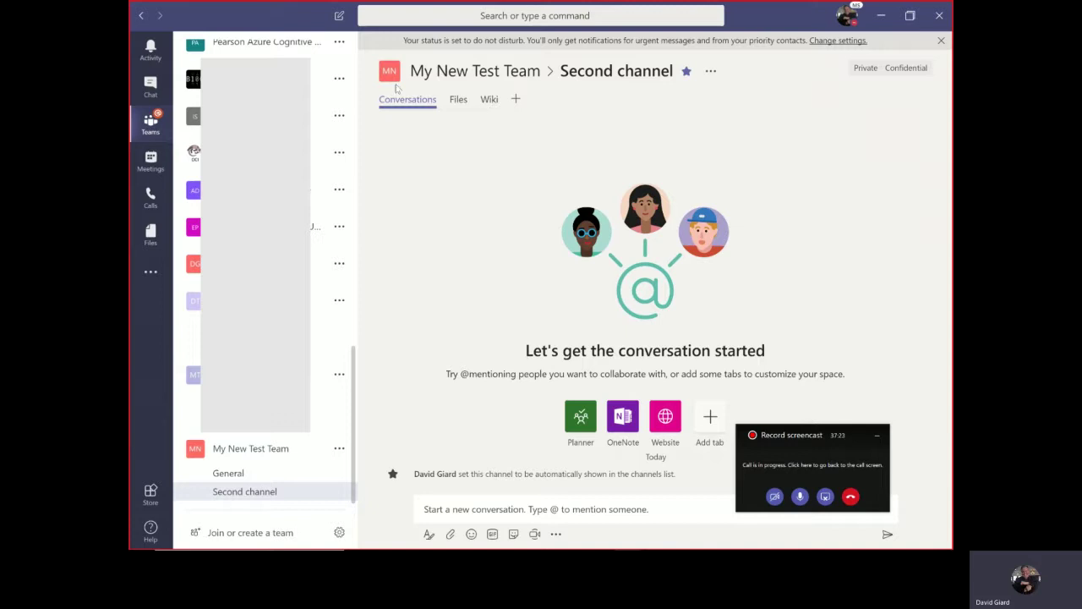
click(459, 101)
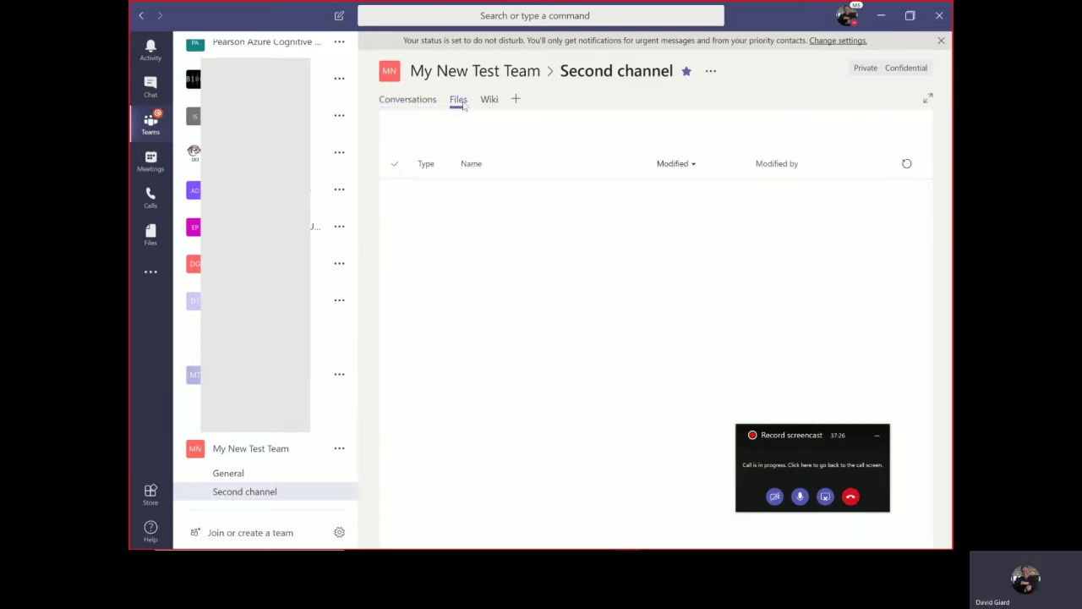
click(490, 100)
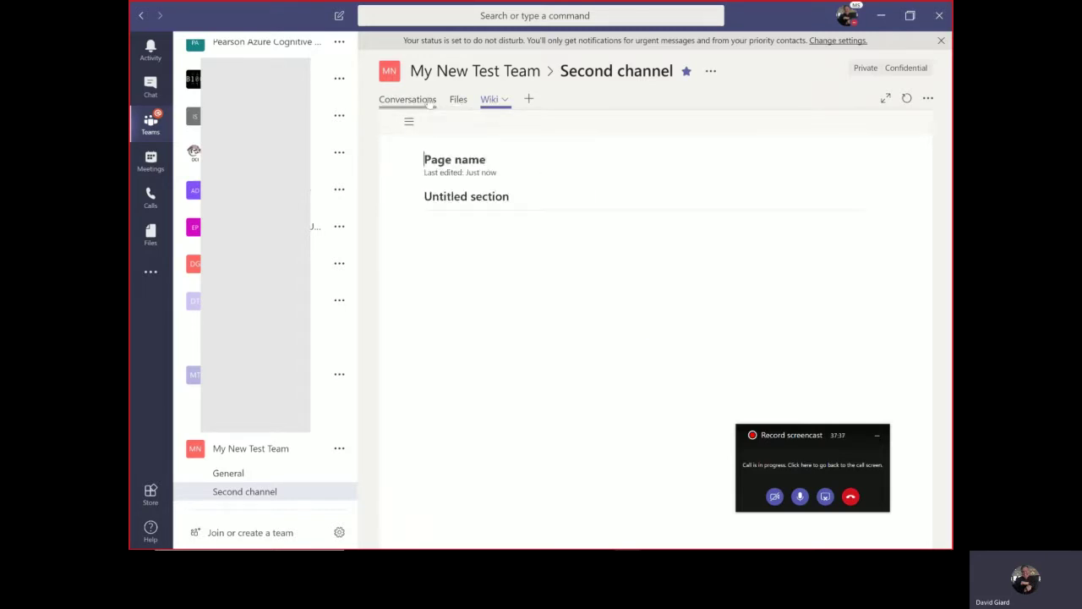
click(419, 100)
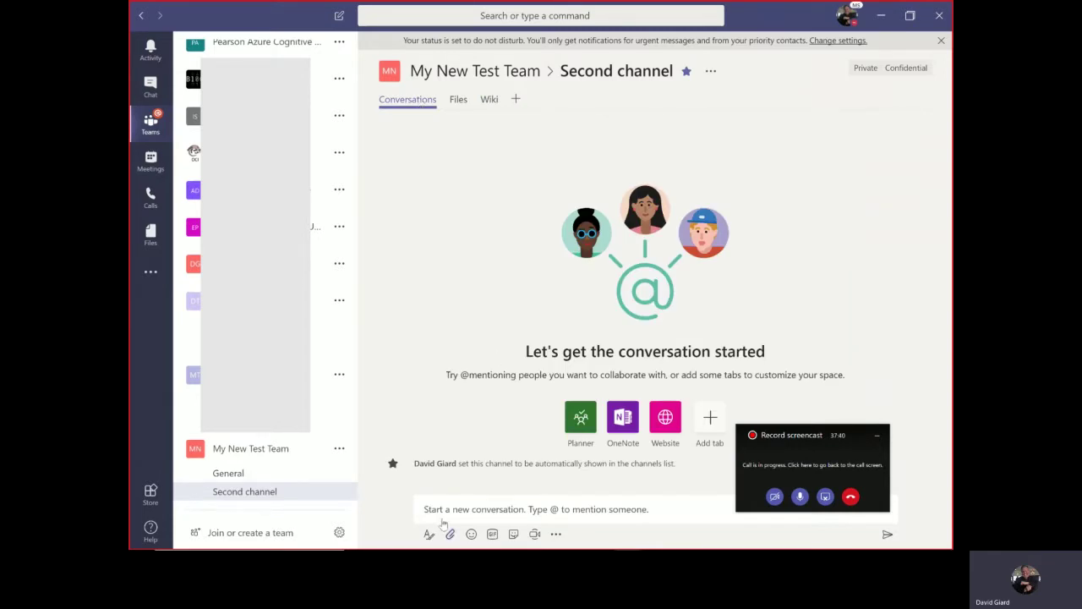
- Post the message 'Welcome to my team' in Second channel
right_click(445, 514)
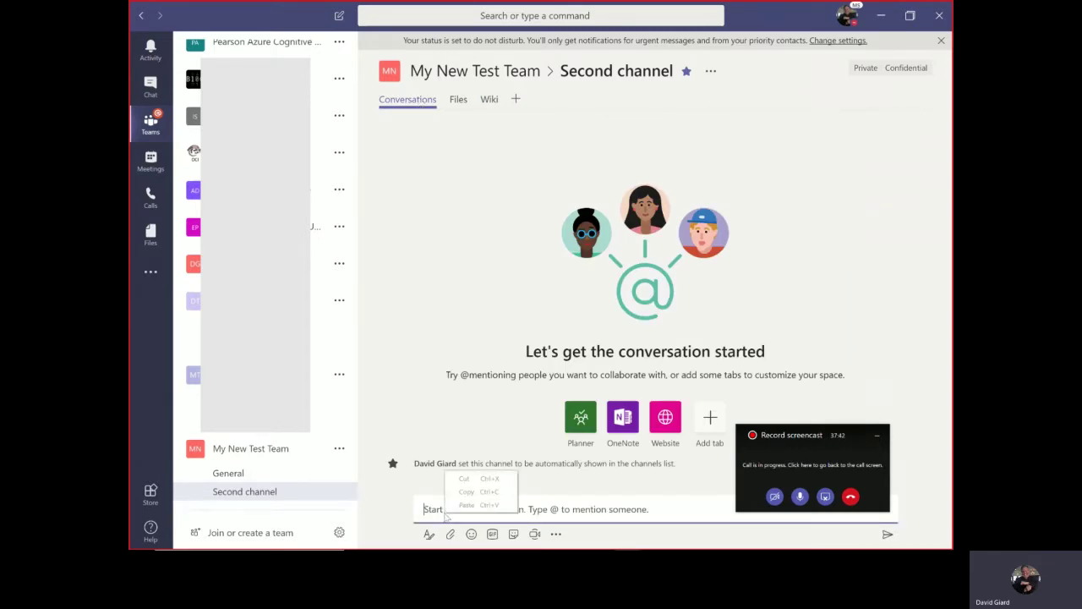
click(445, 513)
text(We)
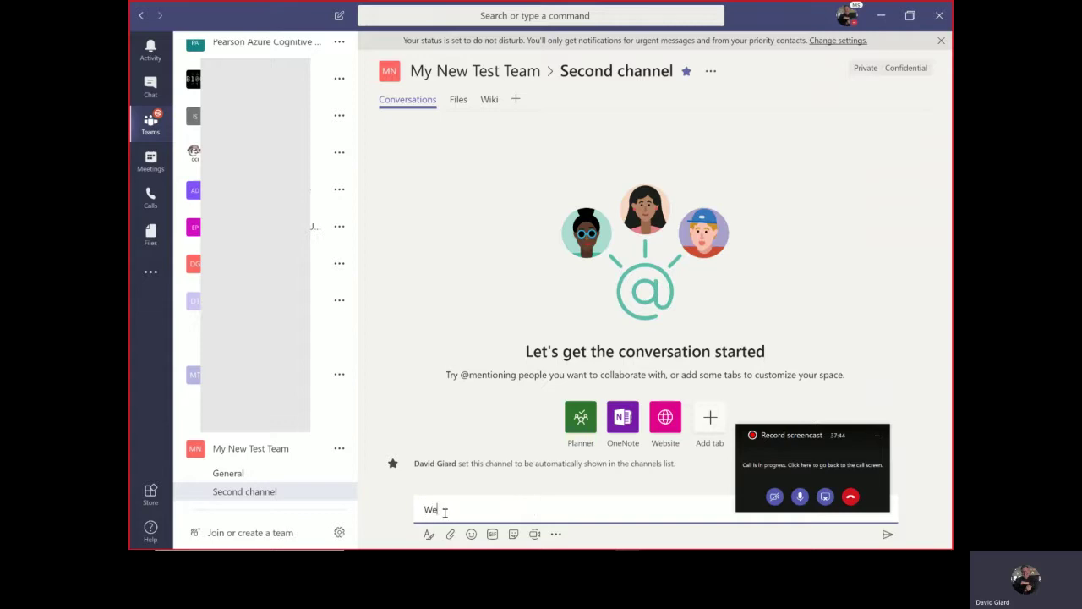
text(lcome to my team)
key(Return)
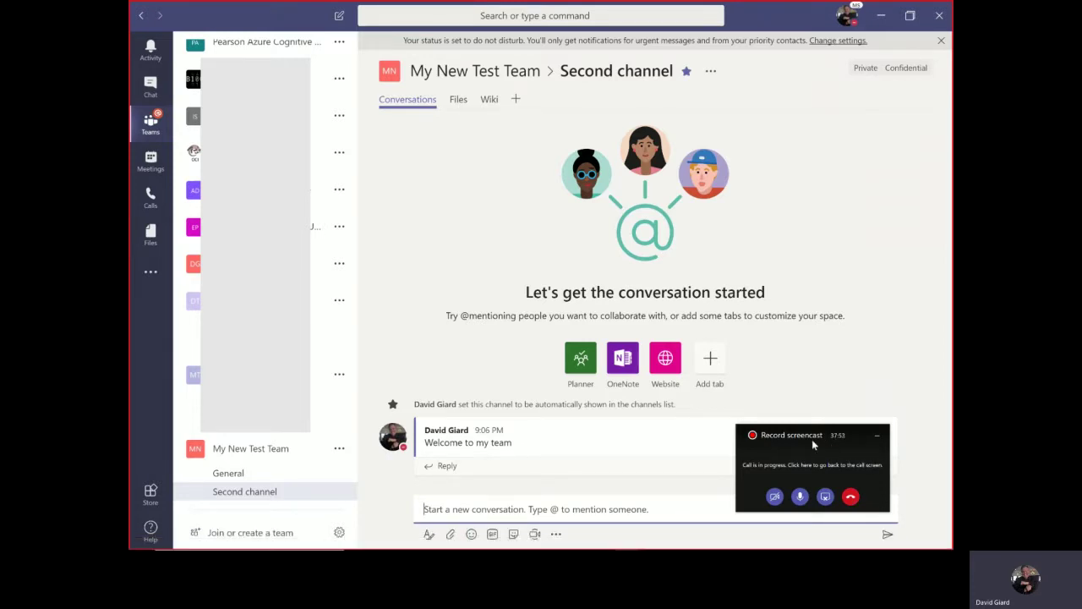
- Reply 'It's great to be here.' to the welcome post and like it
drag(790, 434, 954, 402)
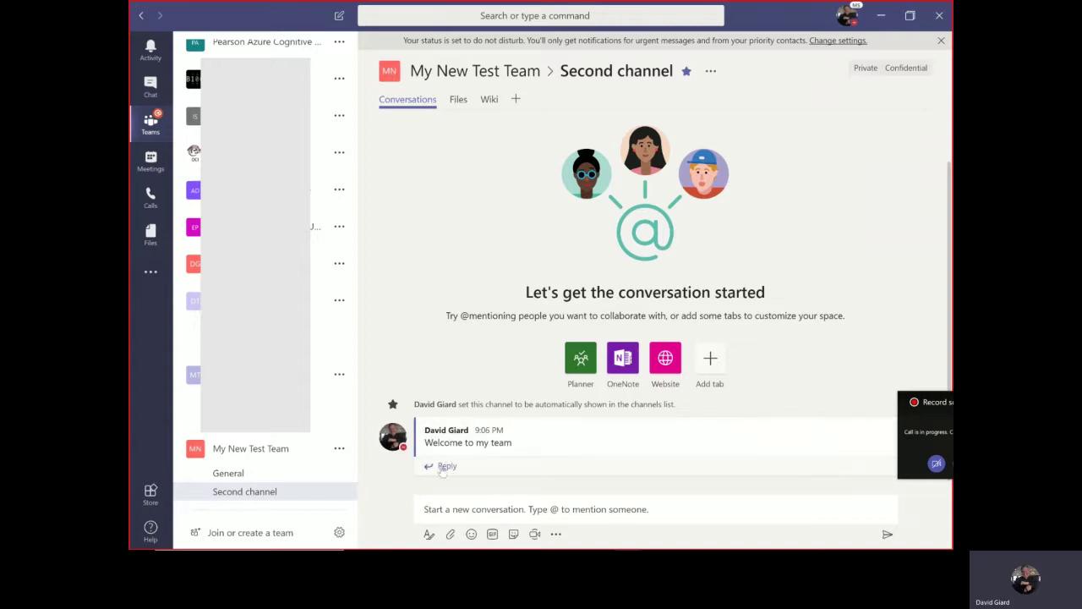
click(444, 467)
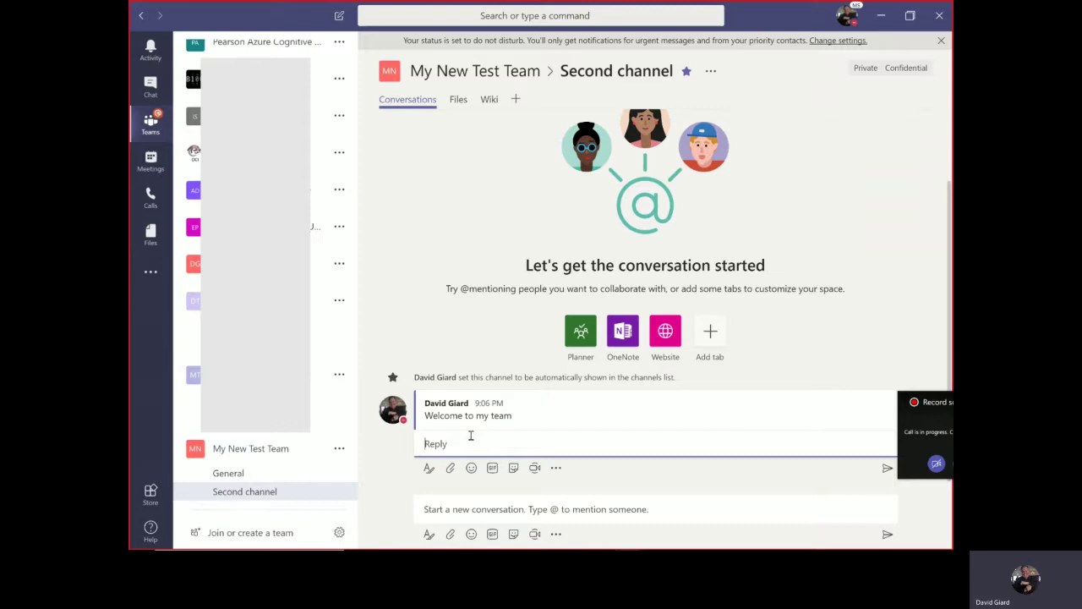
text(It's great to be here.)
key(Return)
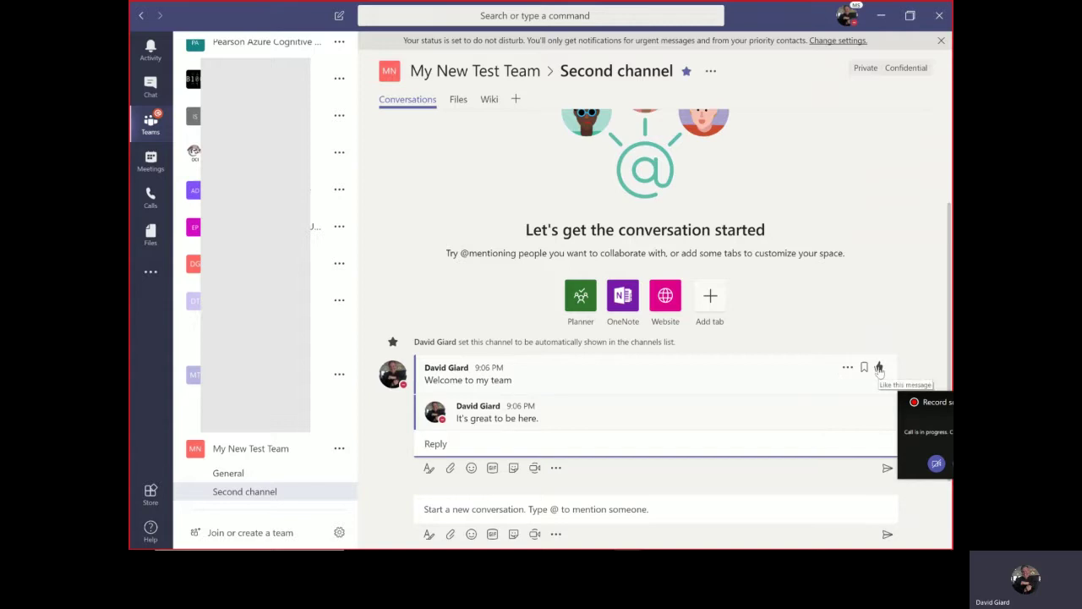
click(879, 370)
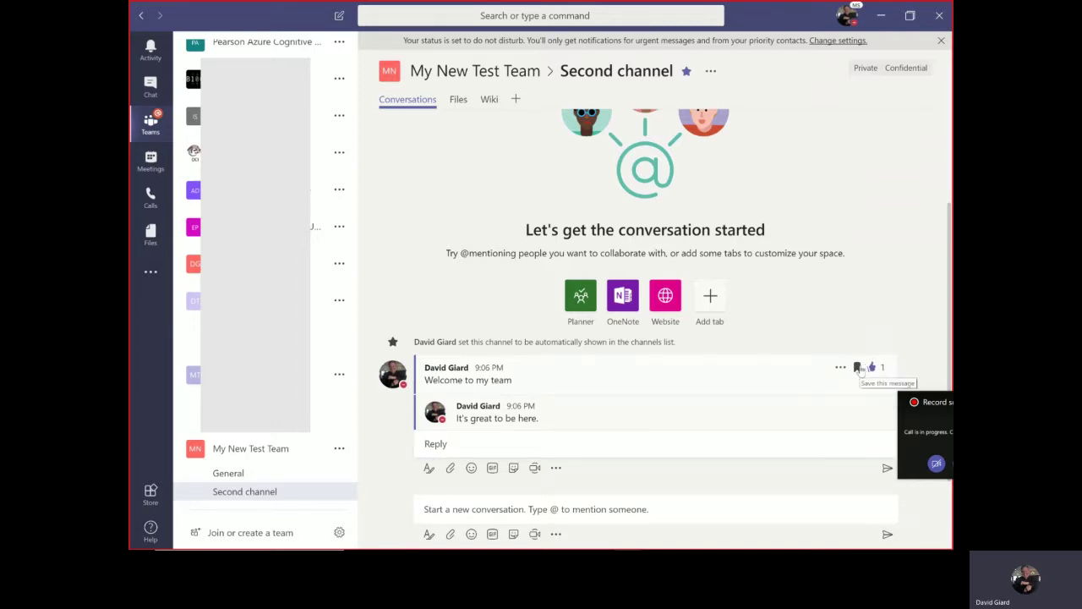
click(858, 368)
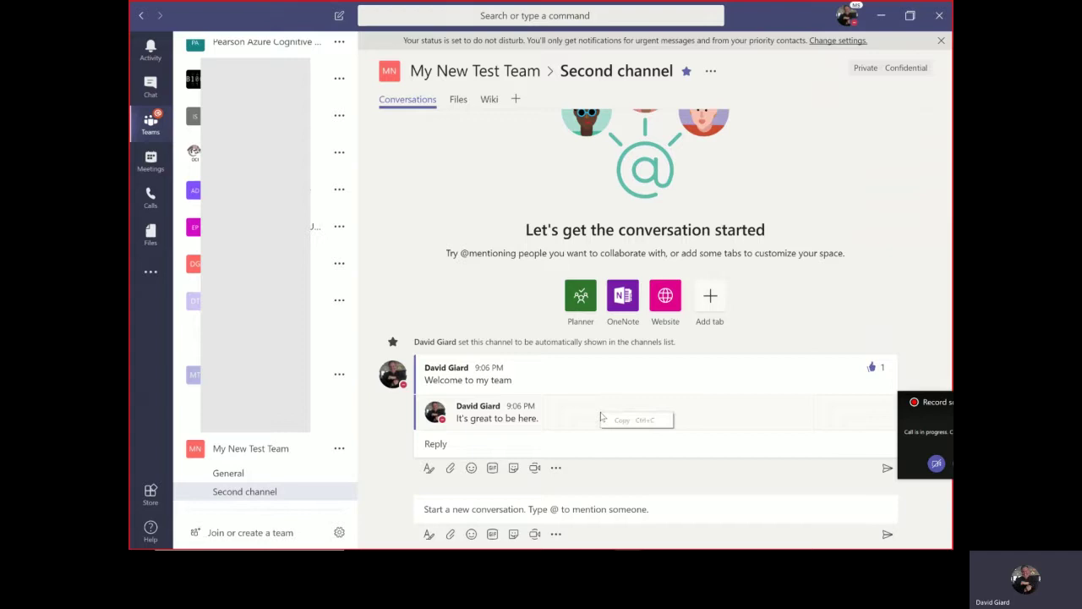
click(440, 506)
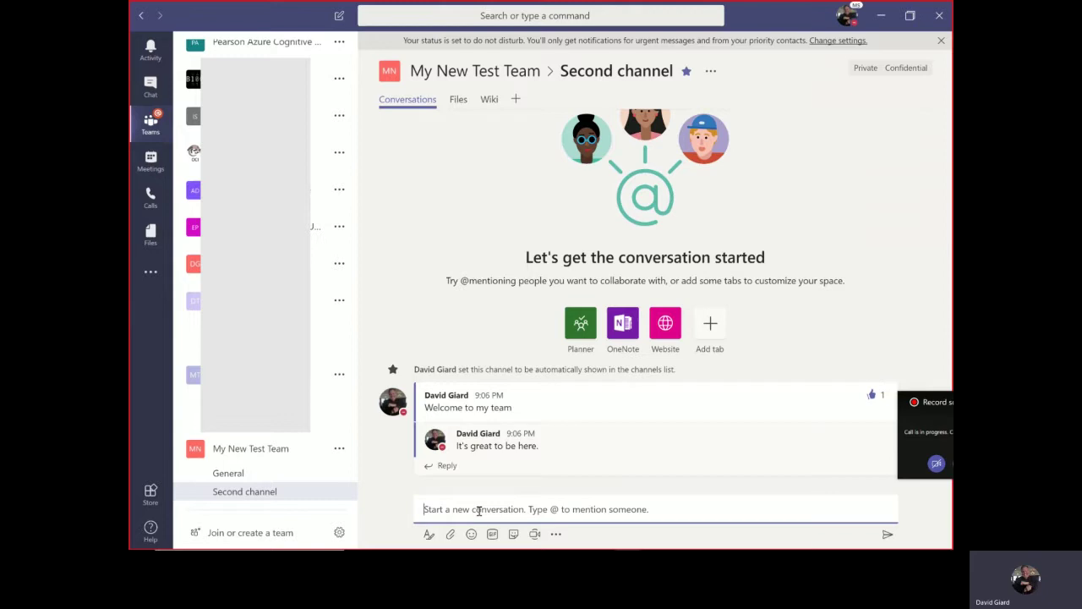
- Start a new Word document named 'Lorem Doc' from Second channel's Files tab
click(458, 101)
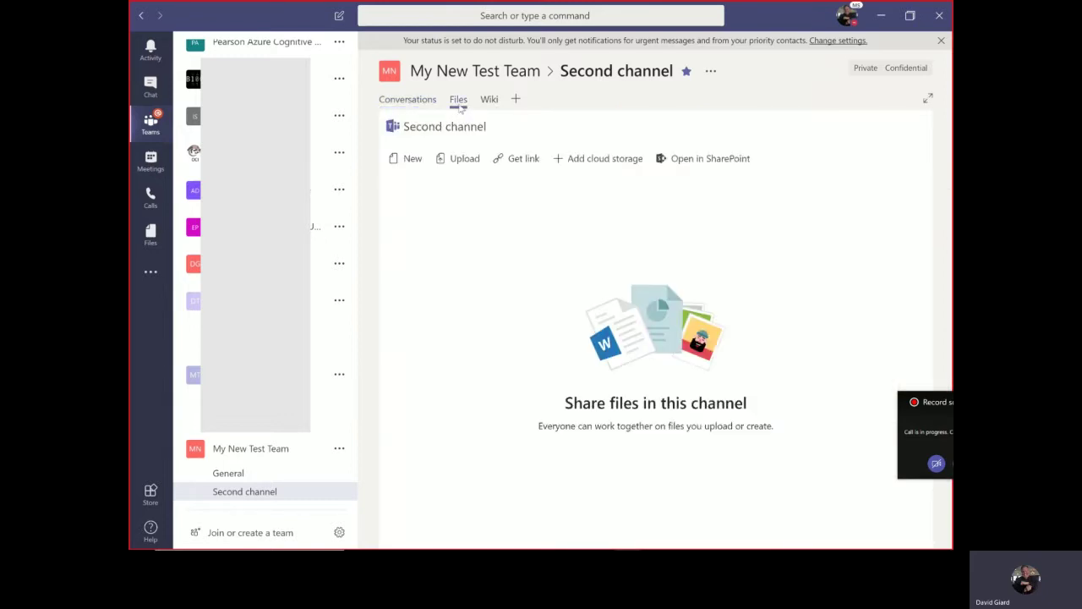
click(408, 163)
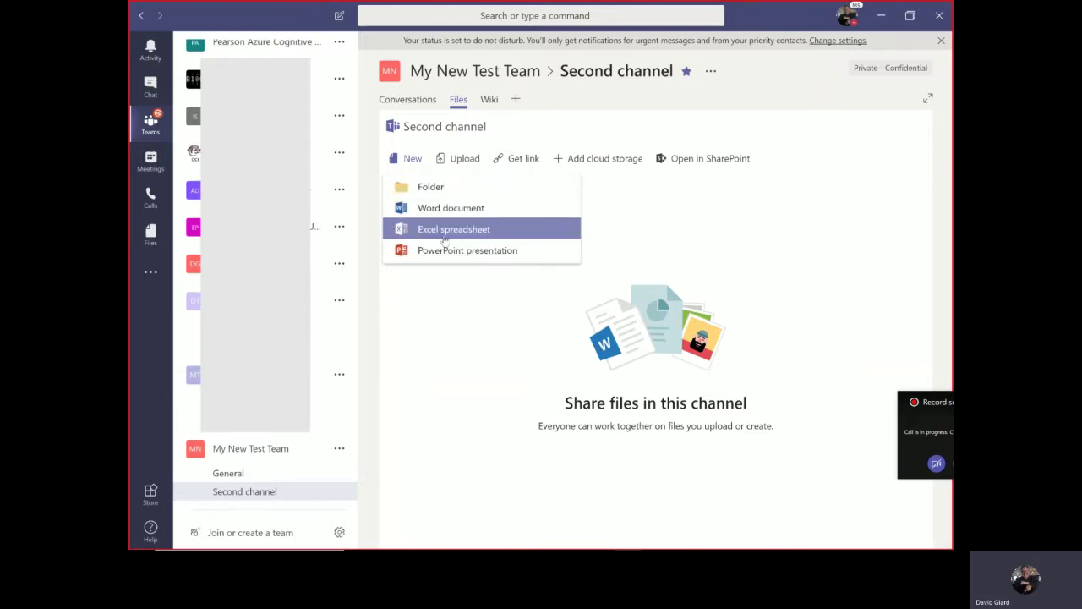
click(446, 211)
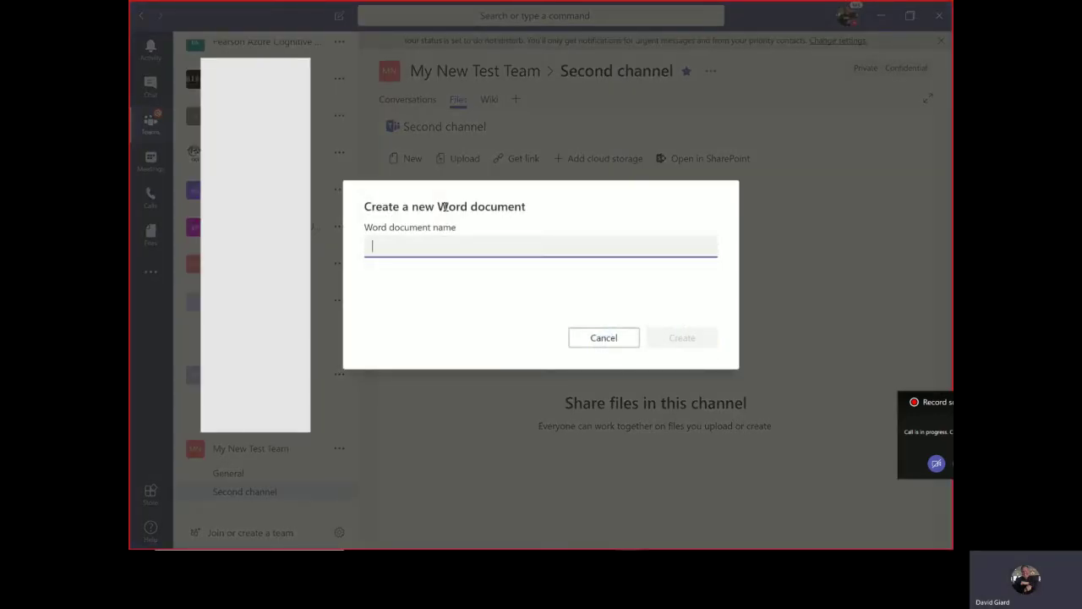
text(Lorem )
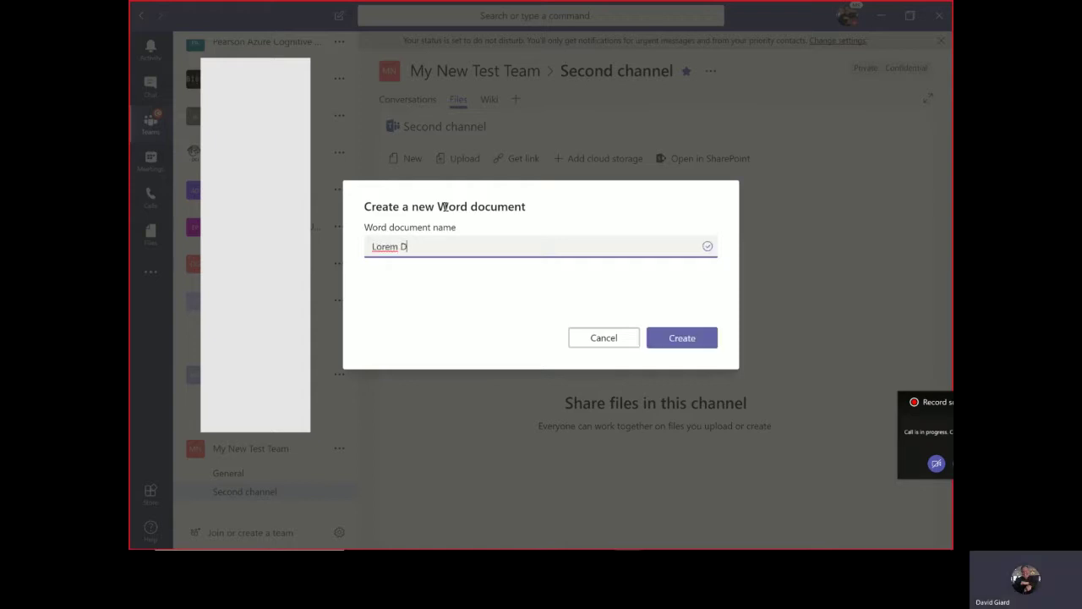
text(Doc)
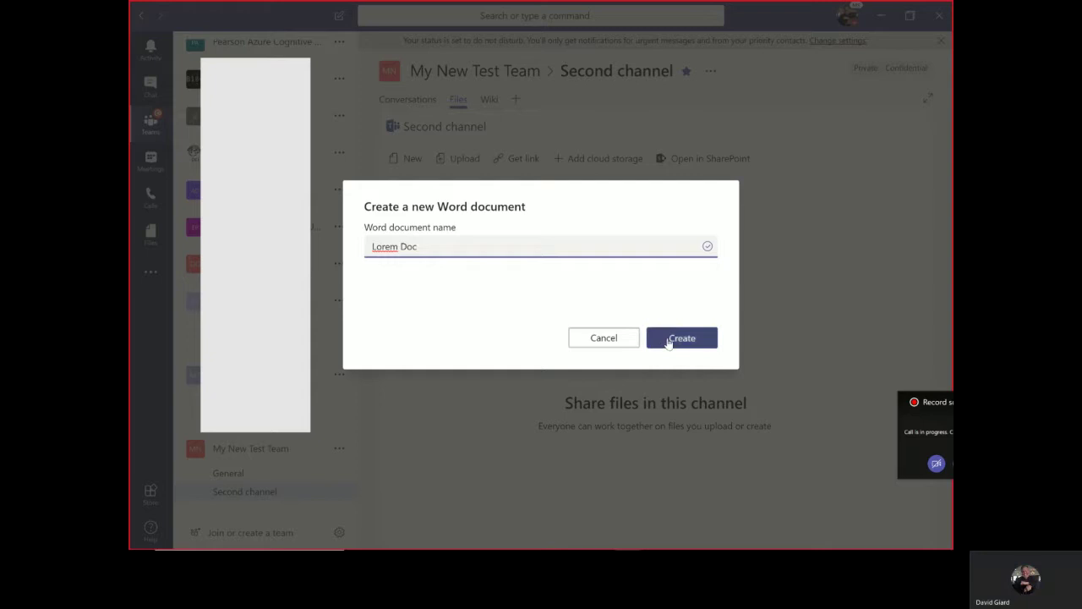
- Create Lorem Doc.docx and type 'lorem ipsum', '=lorem ipsum aosf;ojsdf' and 'Ljslksdf' on separate lines
click(669, 341)
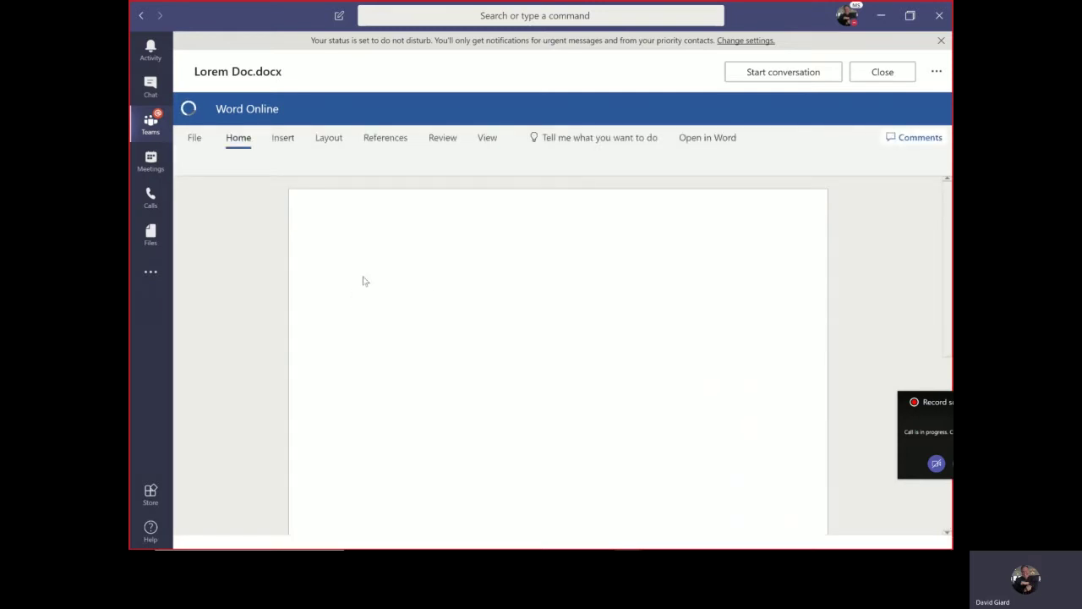
text(lorem i)
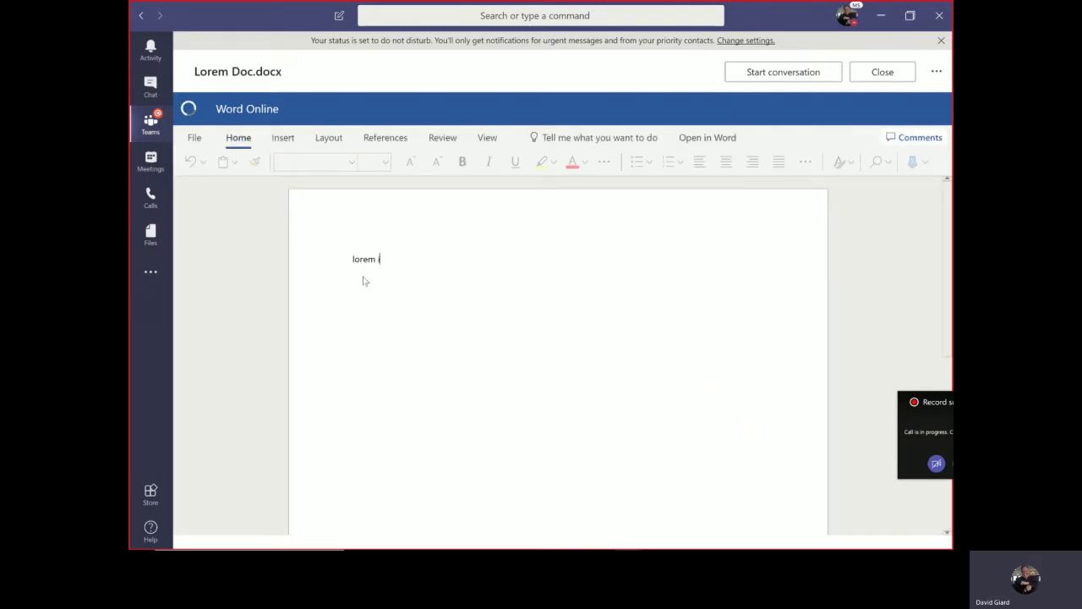
text(psum)
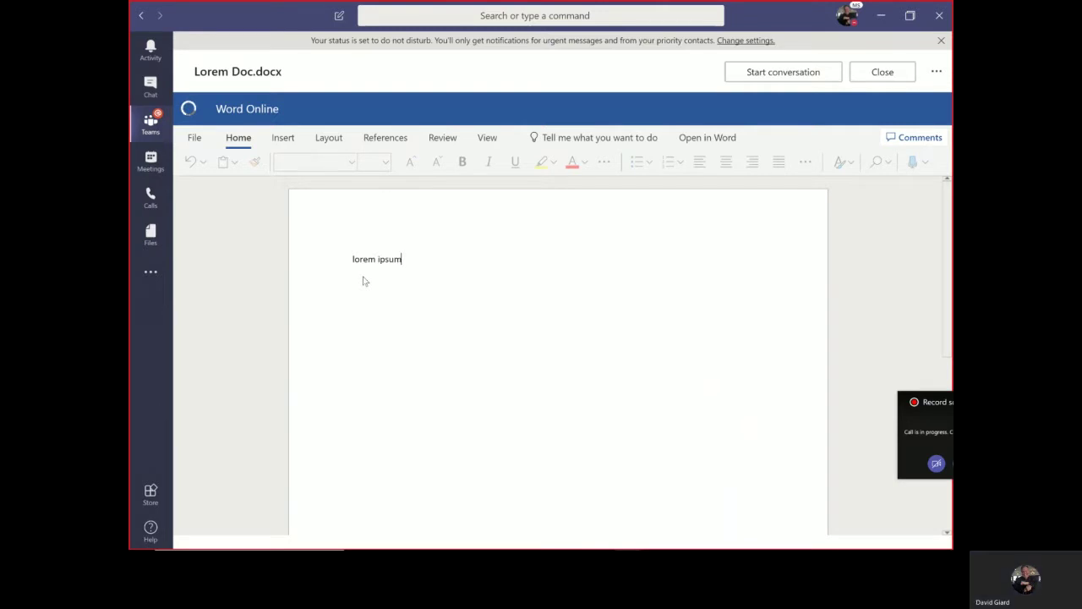
key(Return)
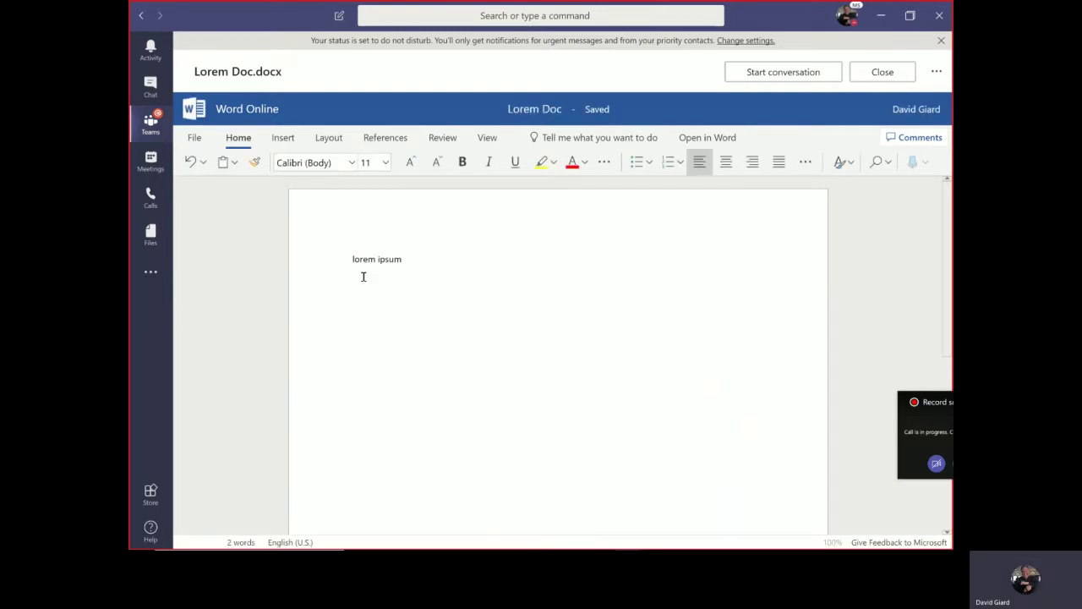
key(Return)
text(=lorem)
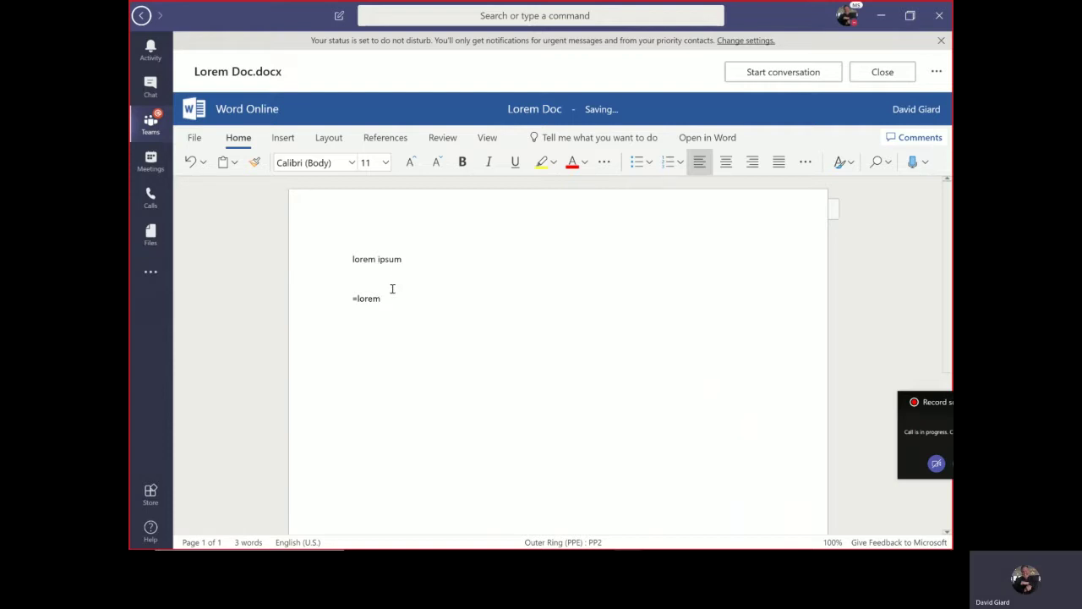
text((ps)
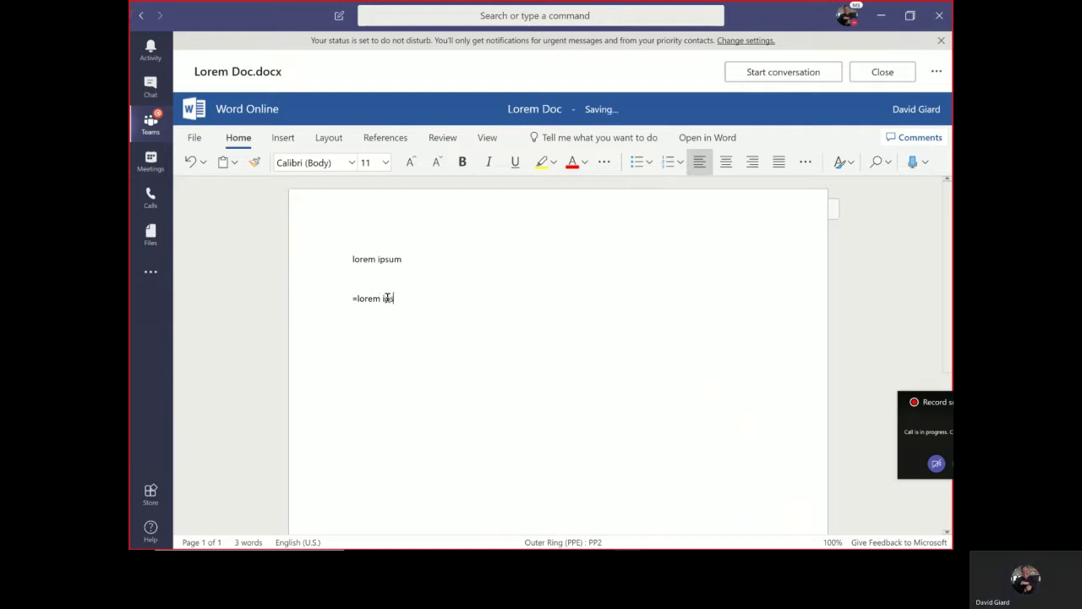
text(um aosf;ojsdf)
key(Return)
text(Ljslksdf)
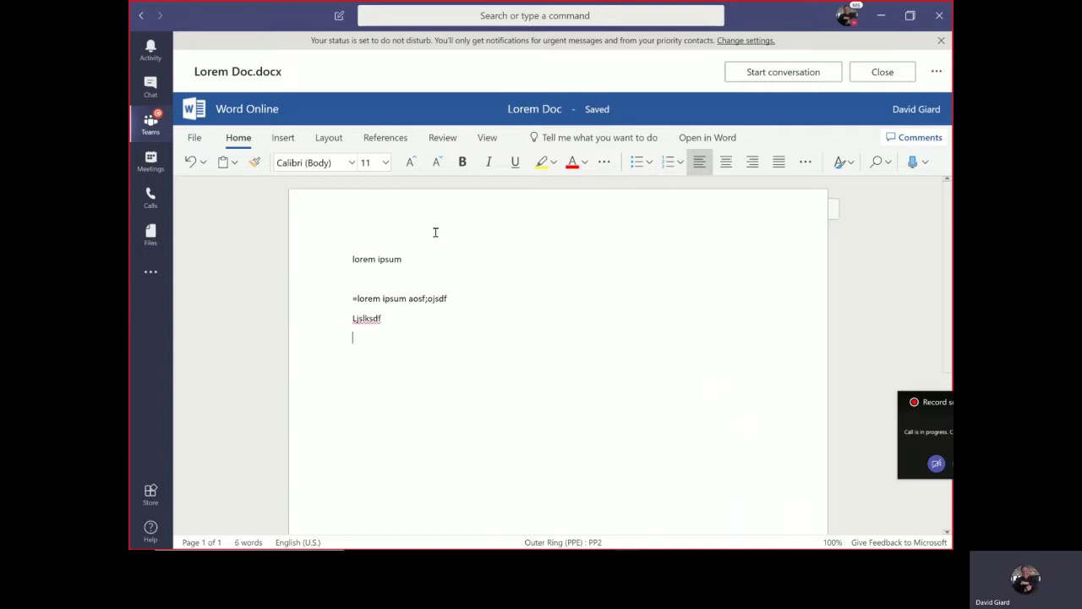
- Close the open Word document, then upload Data.docx and Cognitive Search.vsdx to the channel's files
click(889, 80)
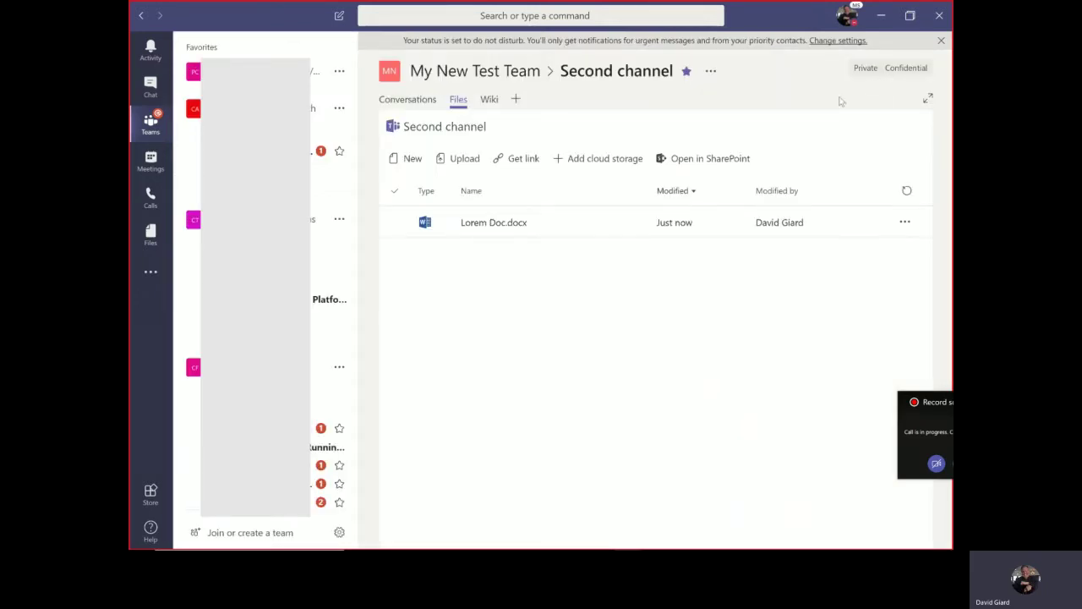
click(592, 232)
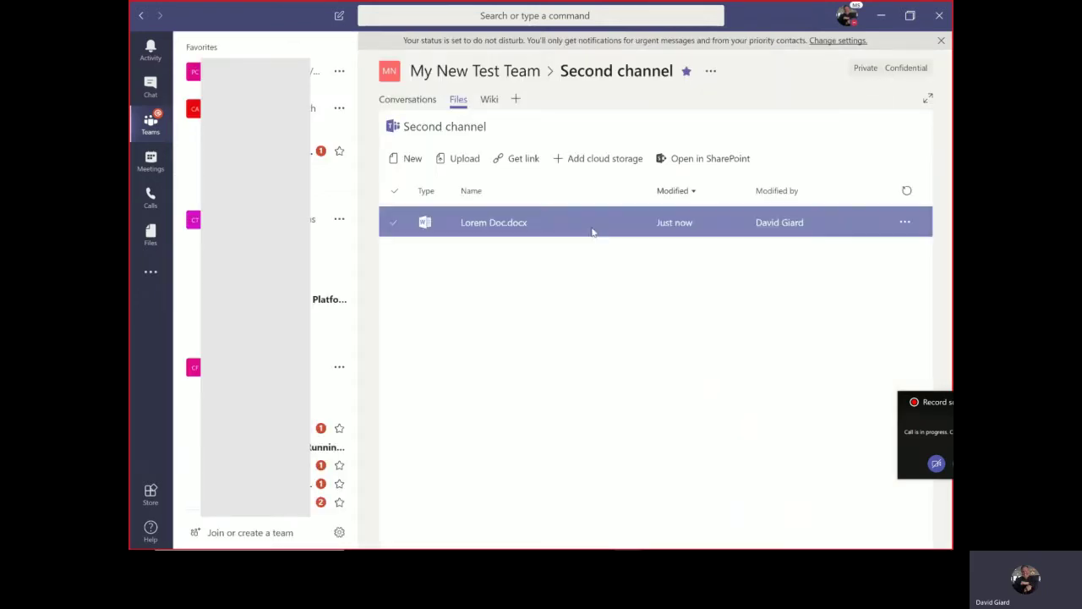
click(465, 159)
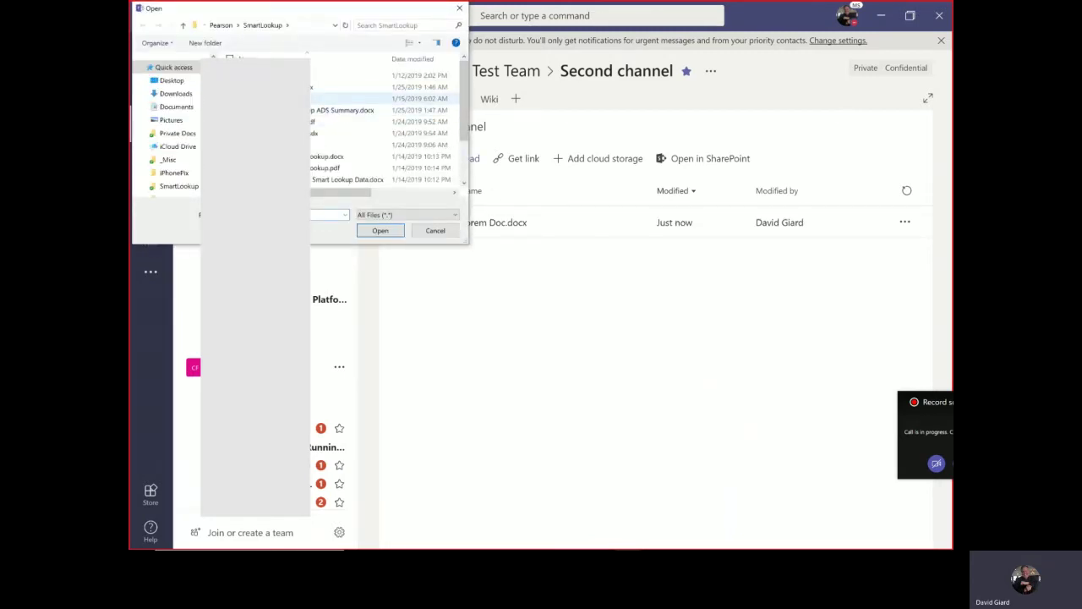
click(380, 98)
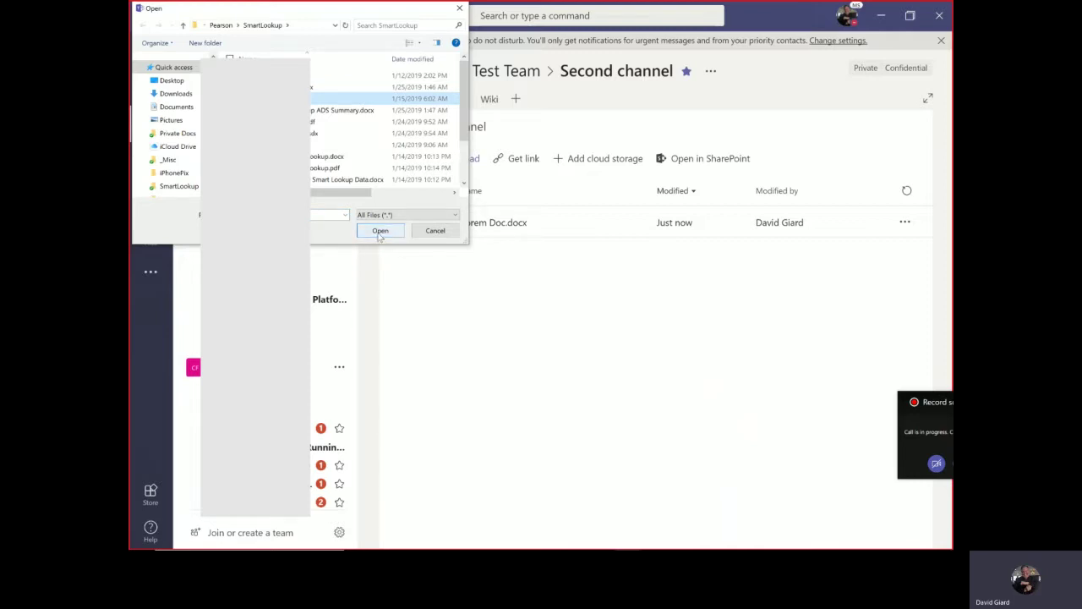
click(381, 231)
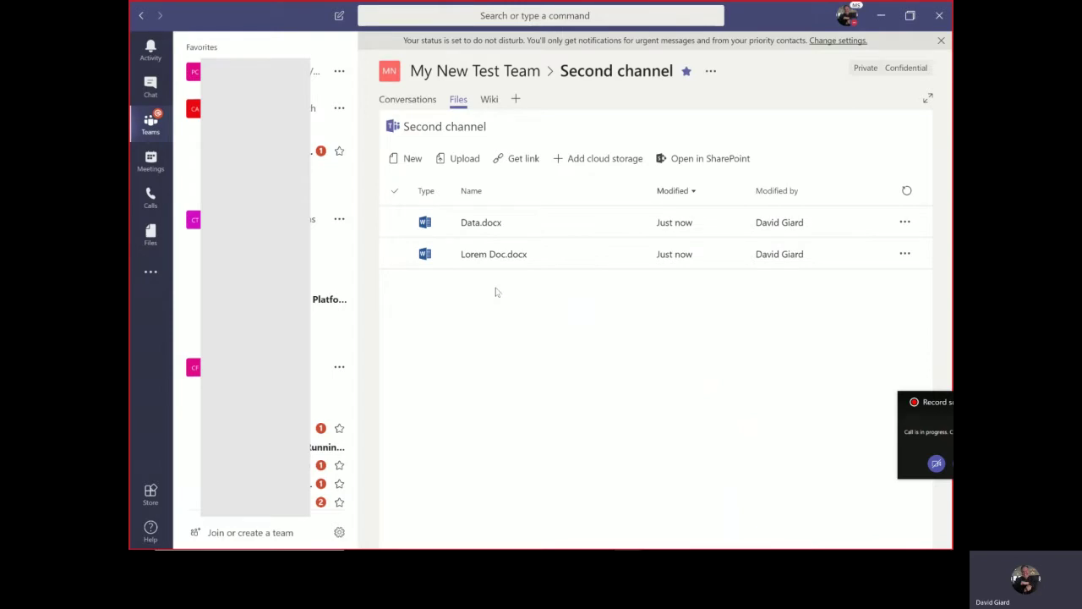
click(465, 159)
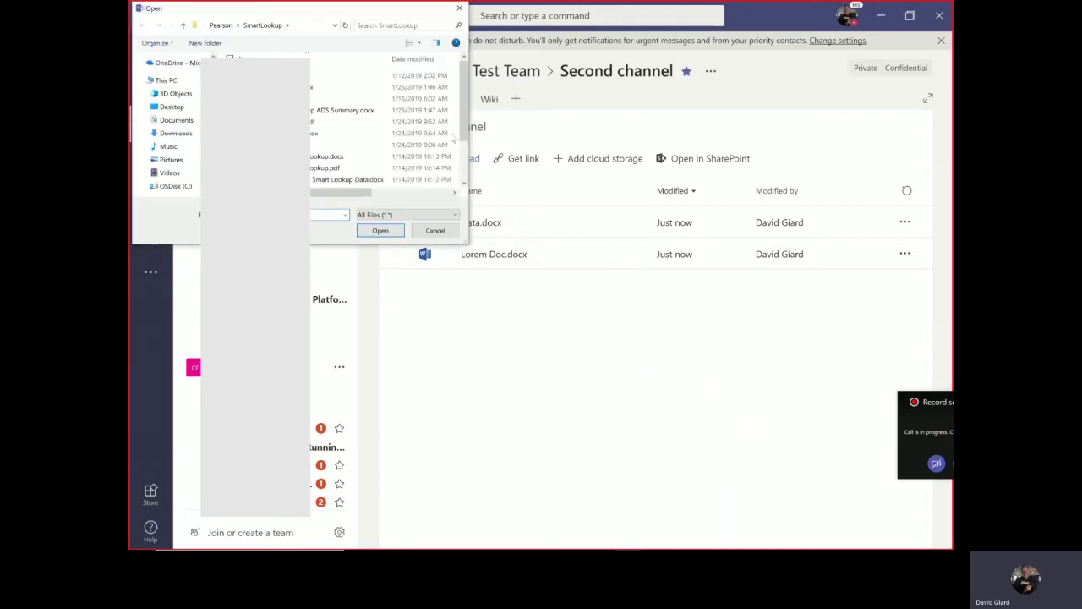
click(321, 88)
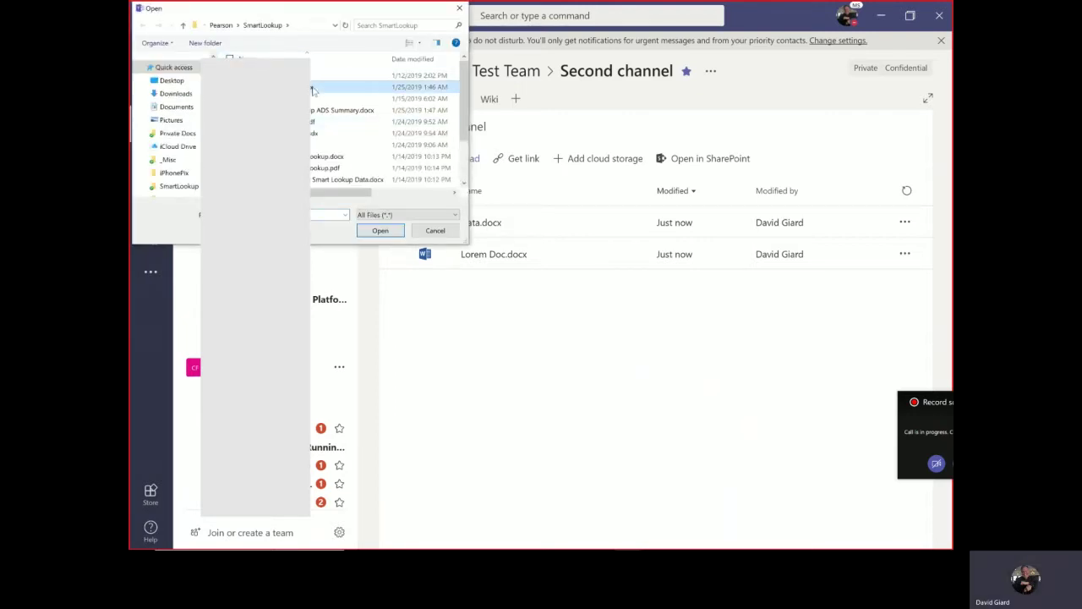
click(381, 230)
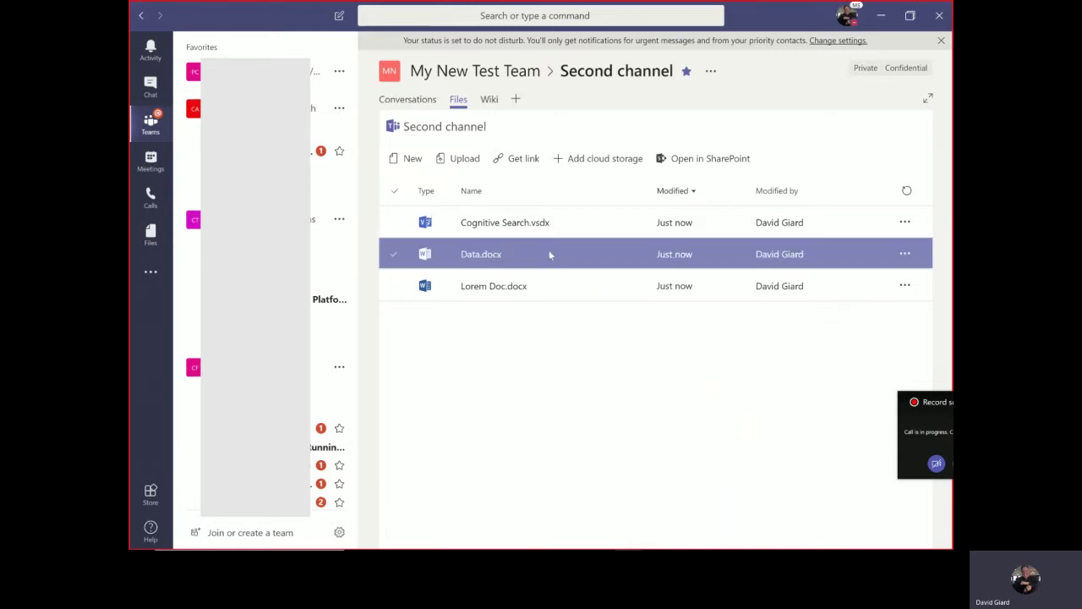
- On the channel's Wiki tab, title the page 'My page'
click(489, 99)
right_click(466, 159)
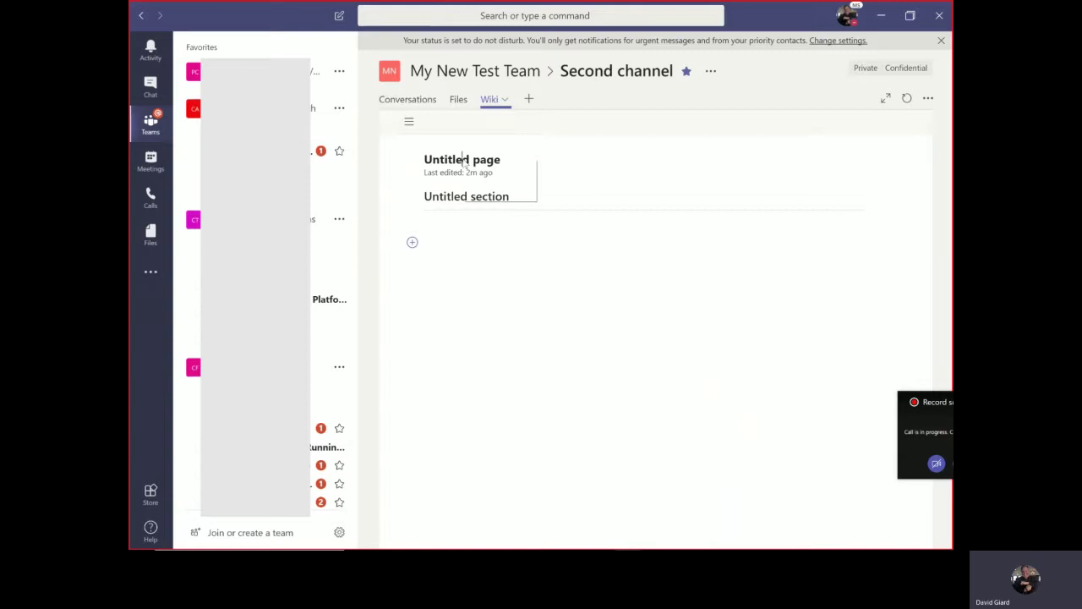
click(456, 158)
text(a)
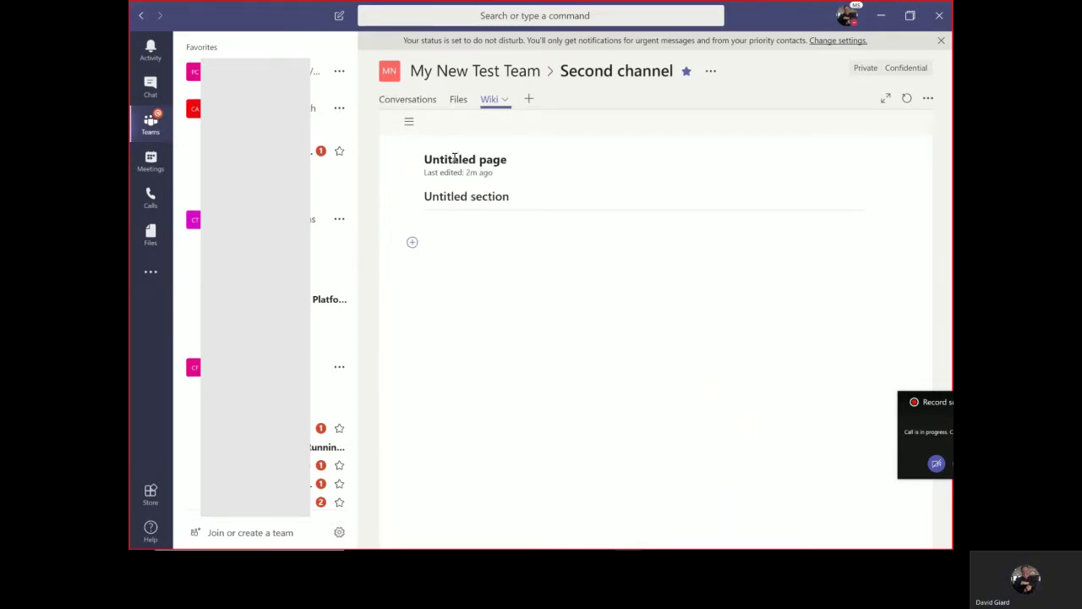
key(ctrl+a)
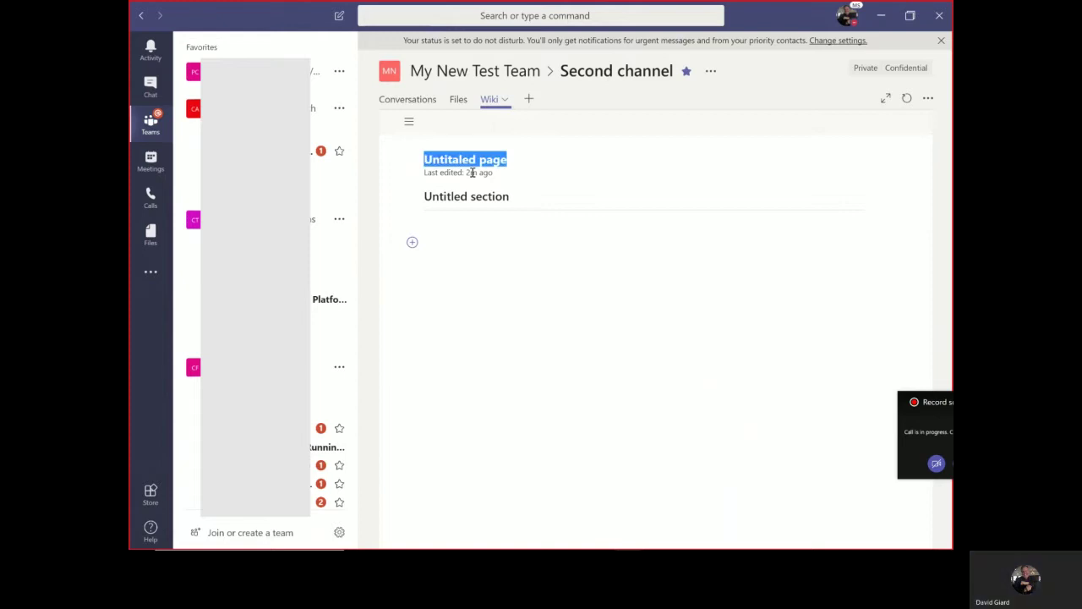
text(My page)
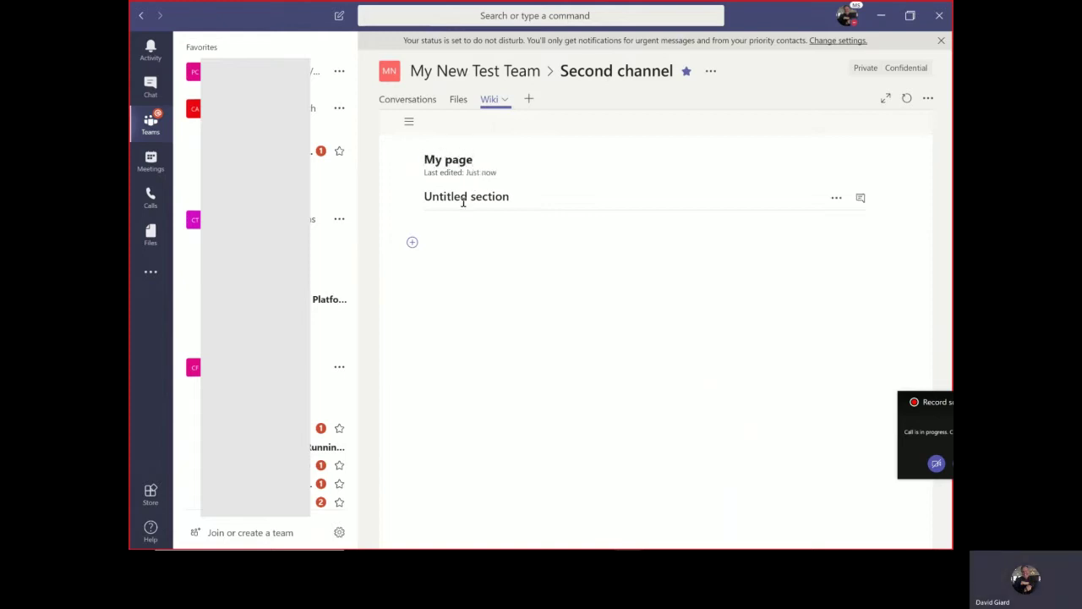
- Name the section 'My section' and add the lines 'laksdflskdf', 'lsdsdfl' and 'lskdflkj'
click(463, 200)
text(My section)
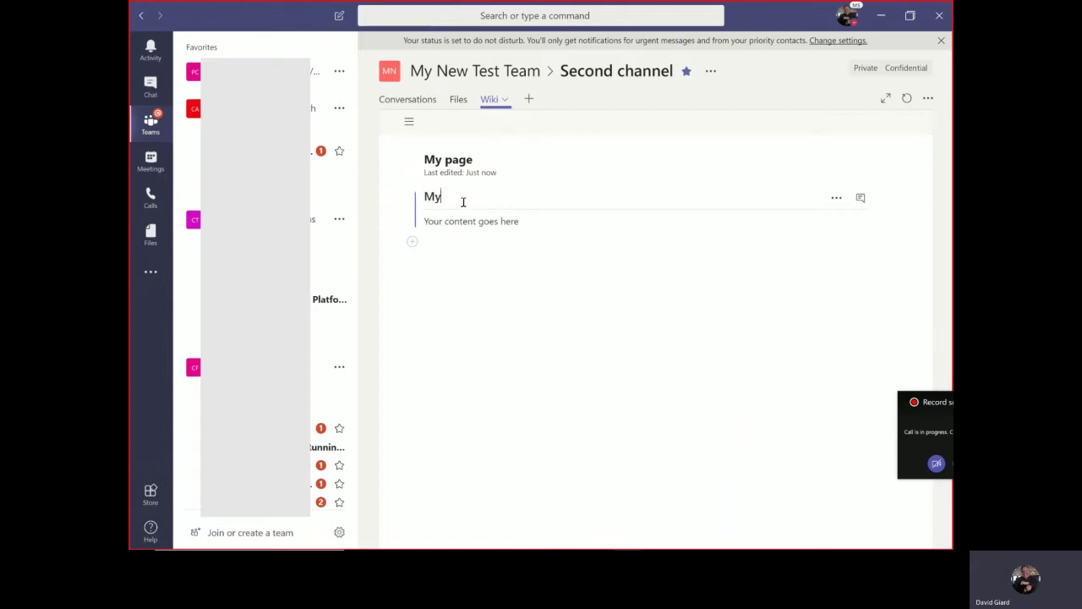
key(Return)
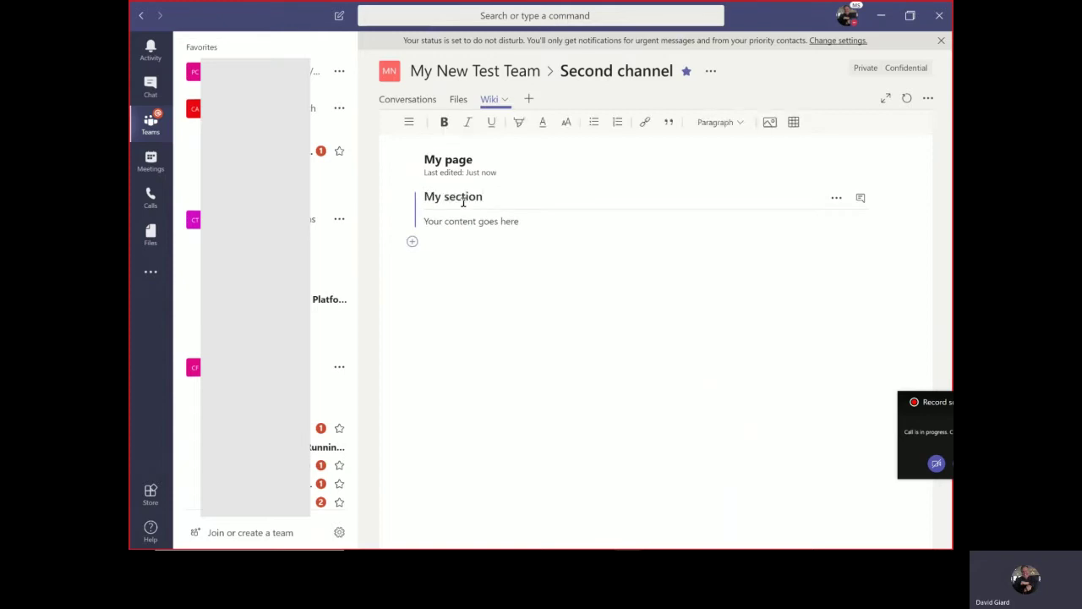
text(laksdflskdf)
key(Return)
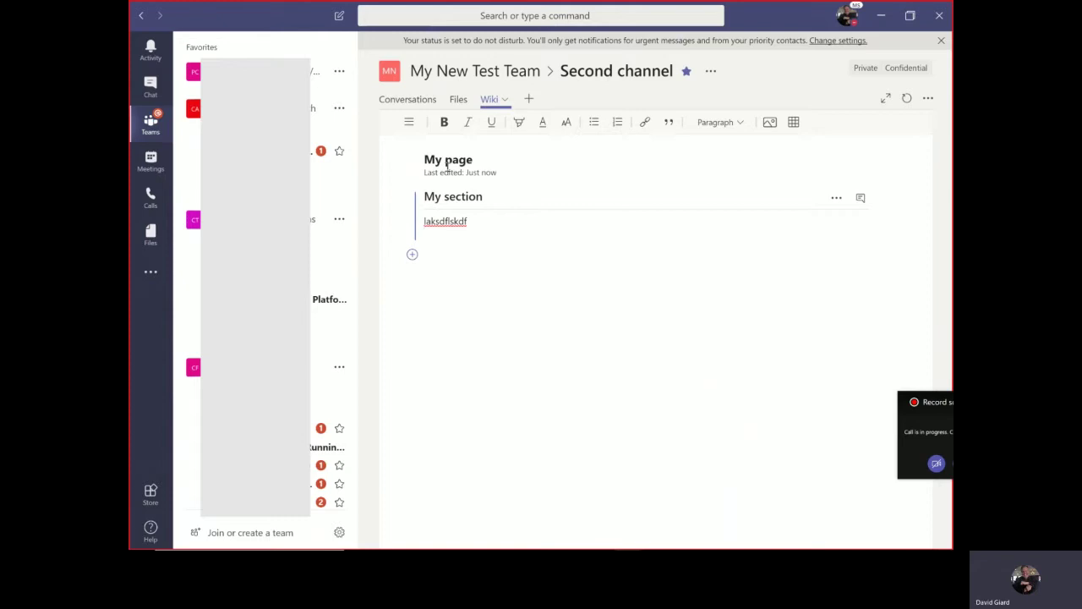
text(lsdsdfl)
key(Return)
key(Return)
text(lskdflkj)
key(Return)
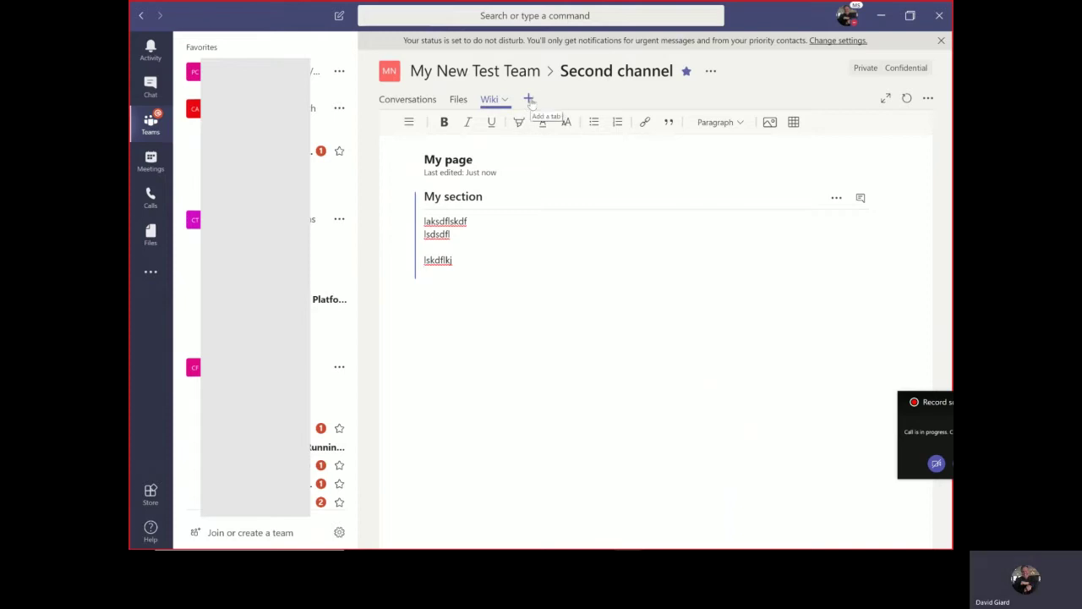
- Create a new Word tab linked to Lorem Doc.docx and save it
click(530, 100)
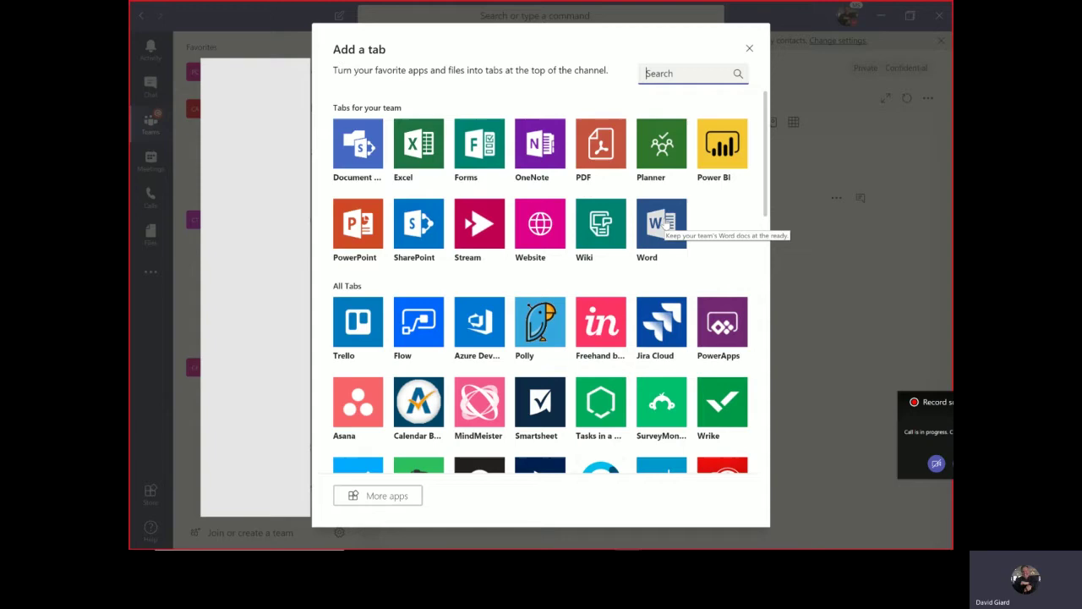
key(Escape)
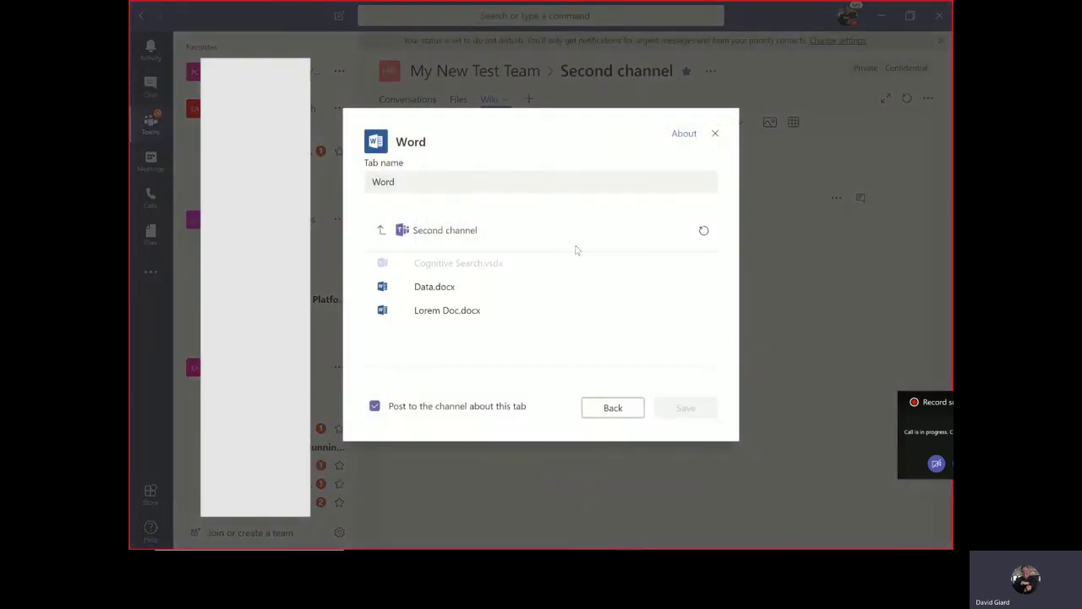
click(468, 287)
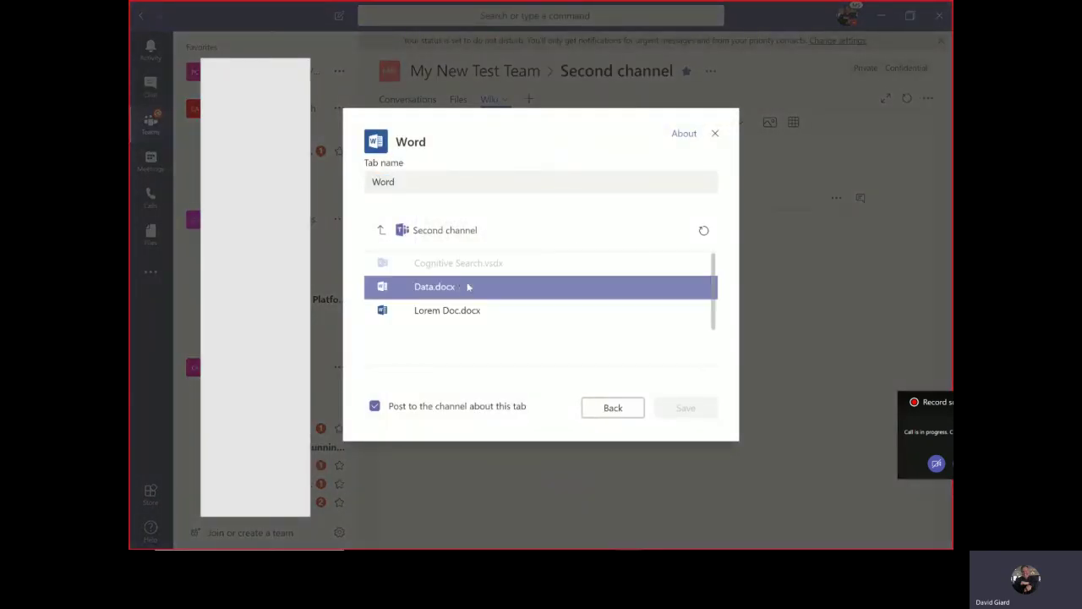
click(438, 313)
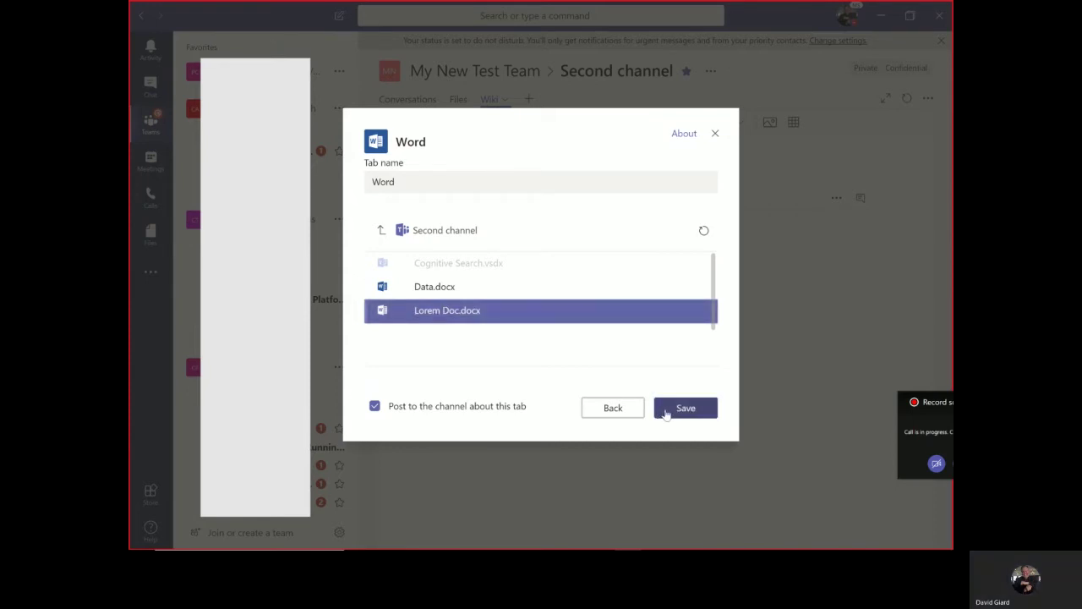
click(668, 412)
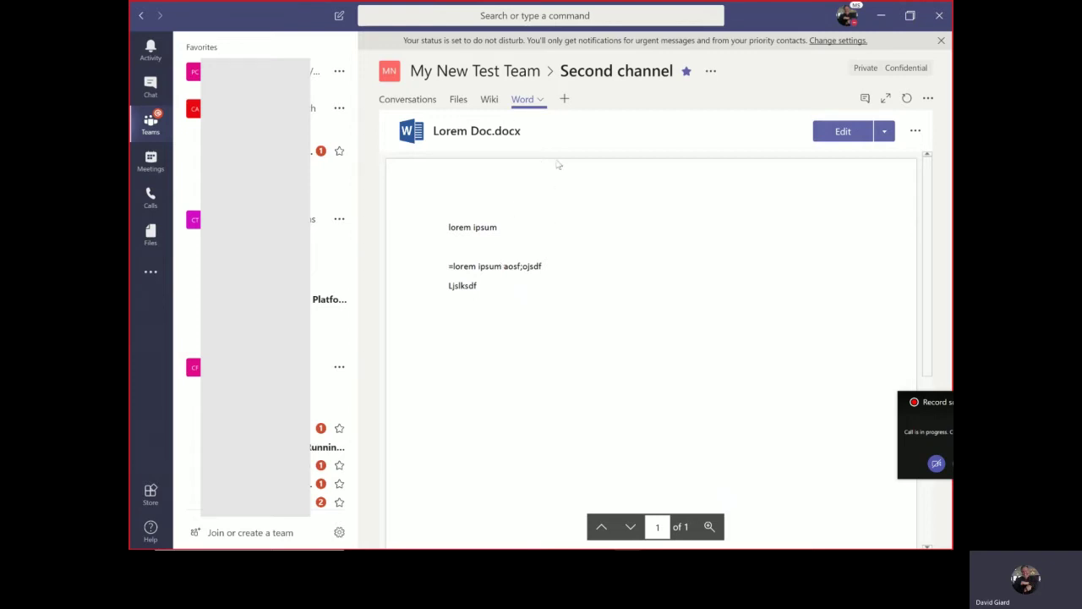
- Start a new tab and choose the Website tab type by searching 'web'
right_click(565, 106)
click(564, 100)
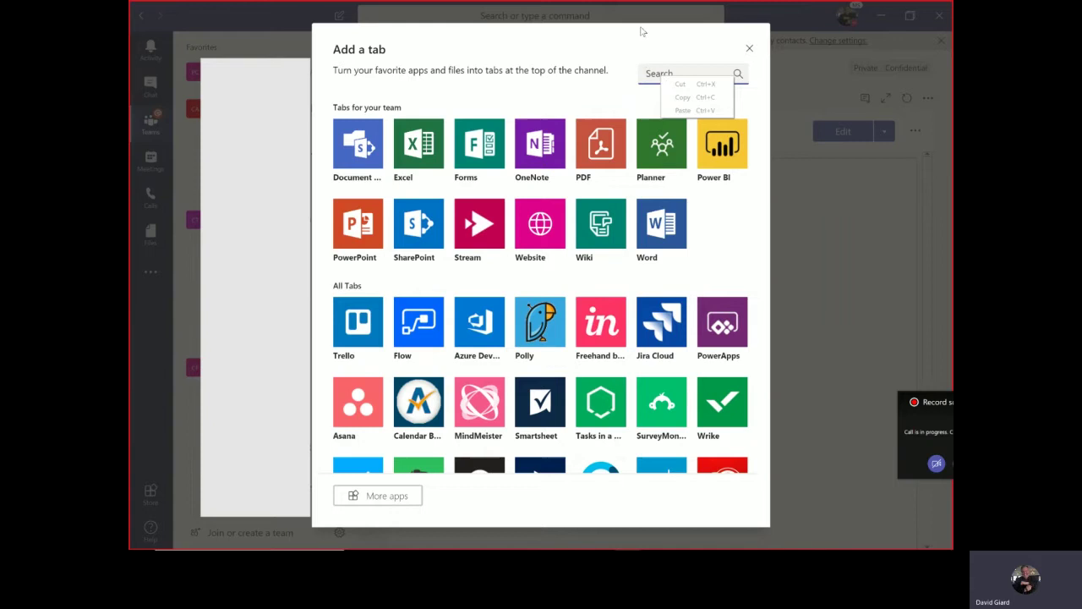
mouse_move(700, 5)
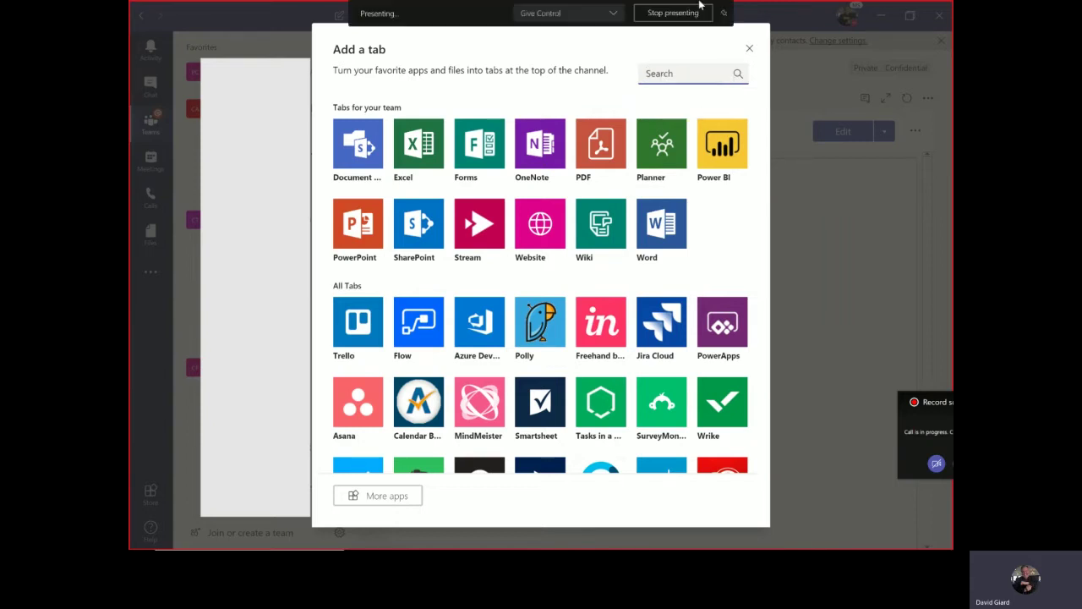
click(675, 74)
text(web)
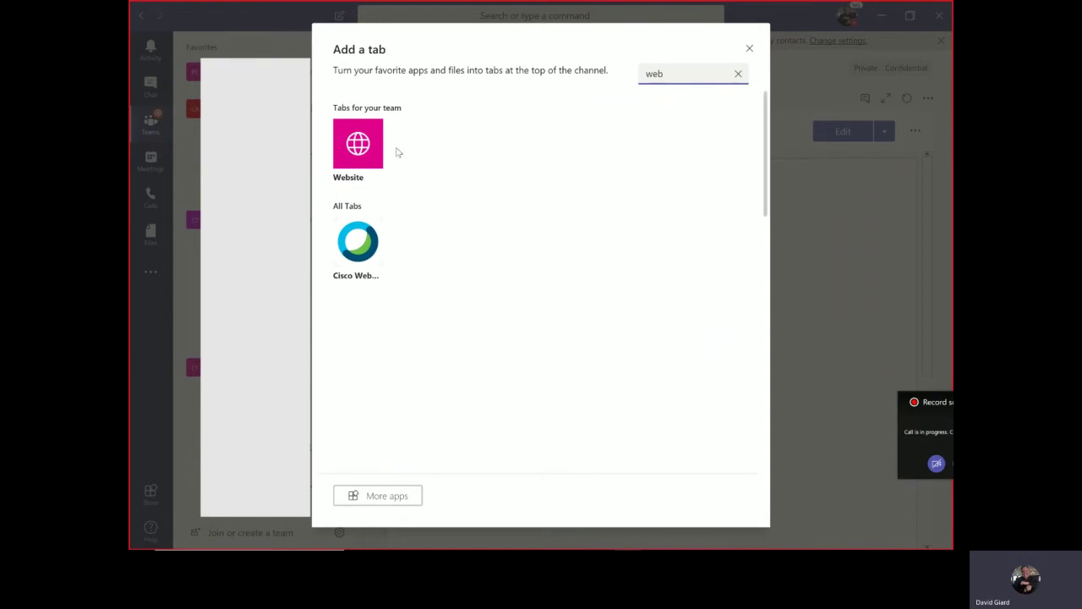
click(359, 147)
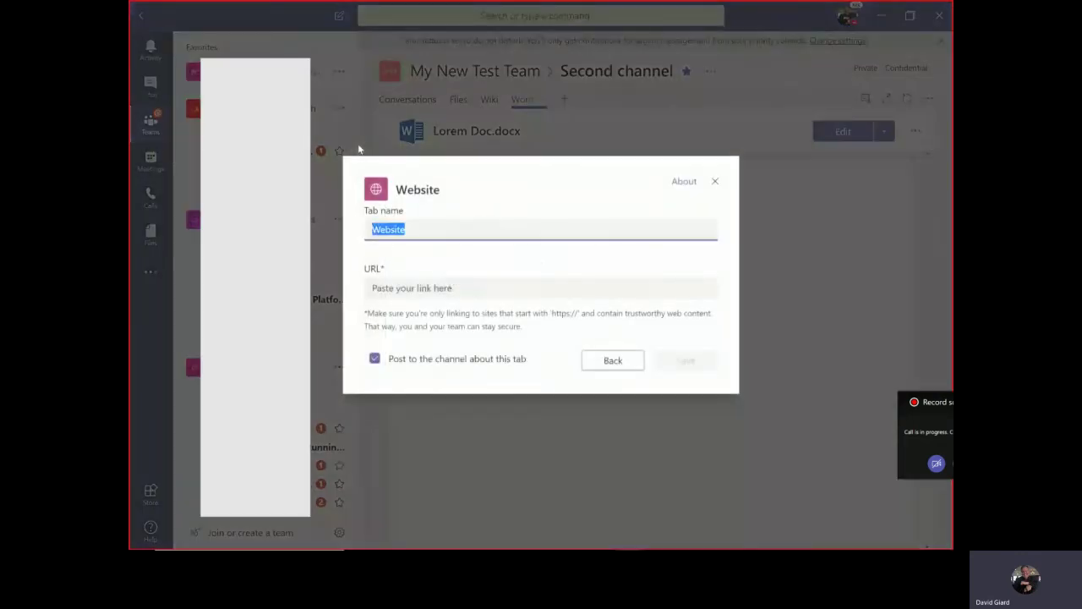
text(Microsoft)
key(Tab)
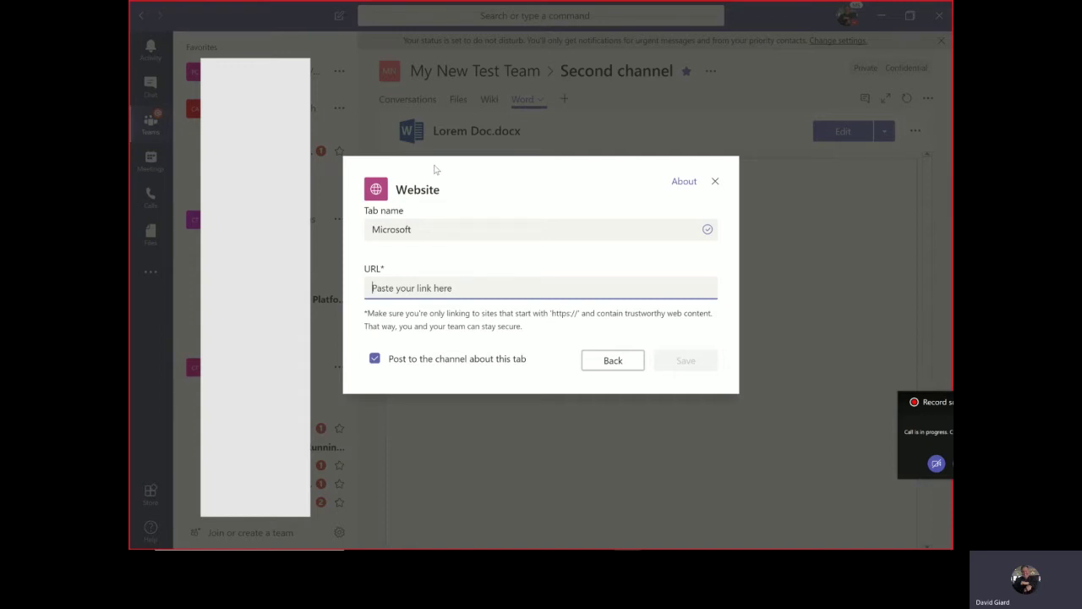
text(https://m)
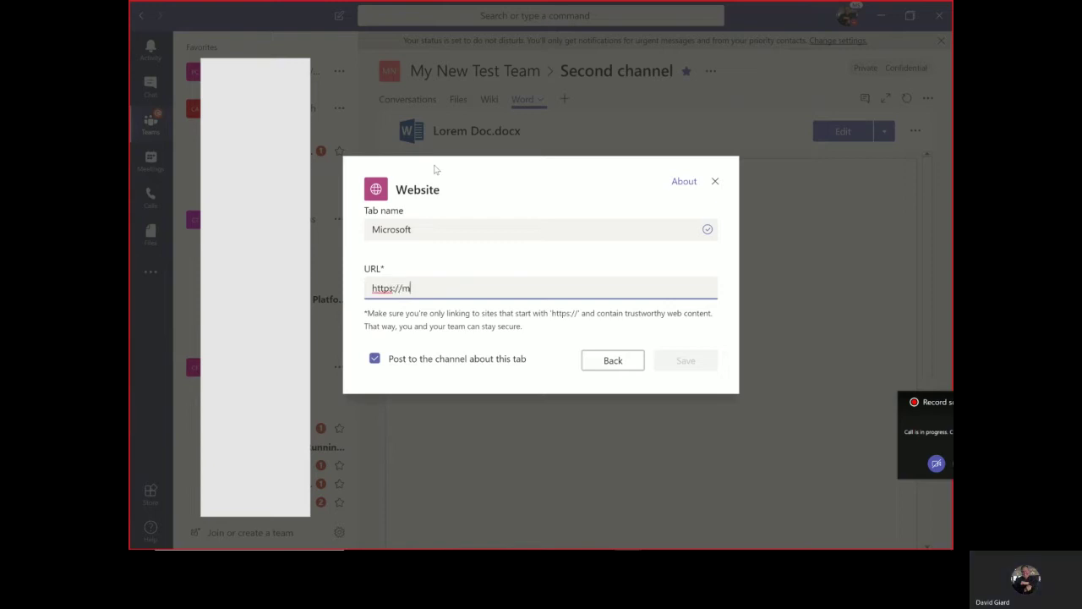
text(icrosoft.com)
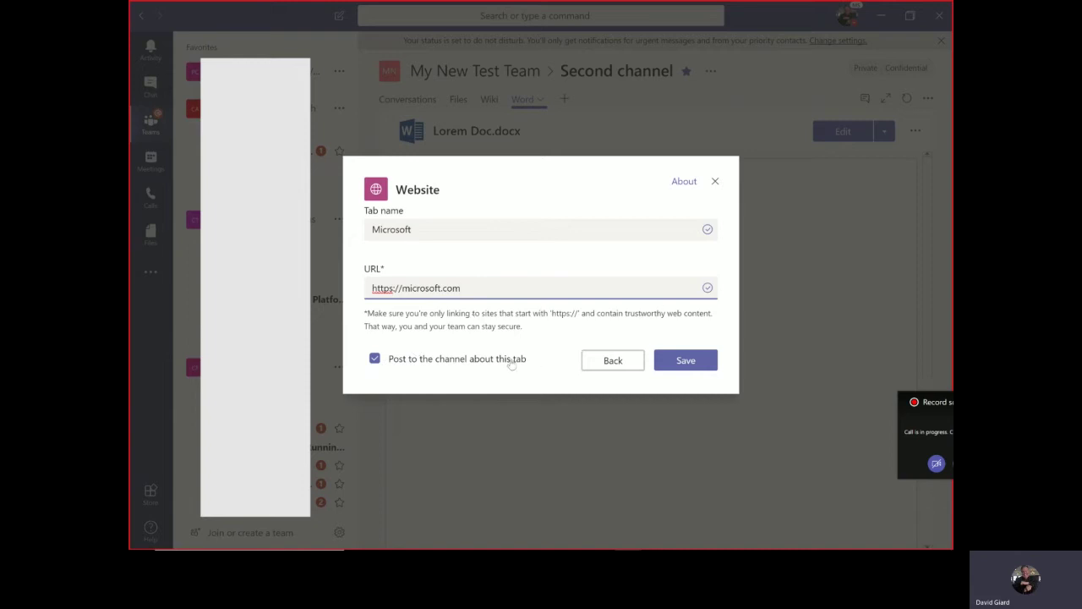
click(687, 362)
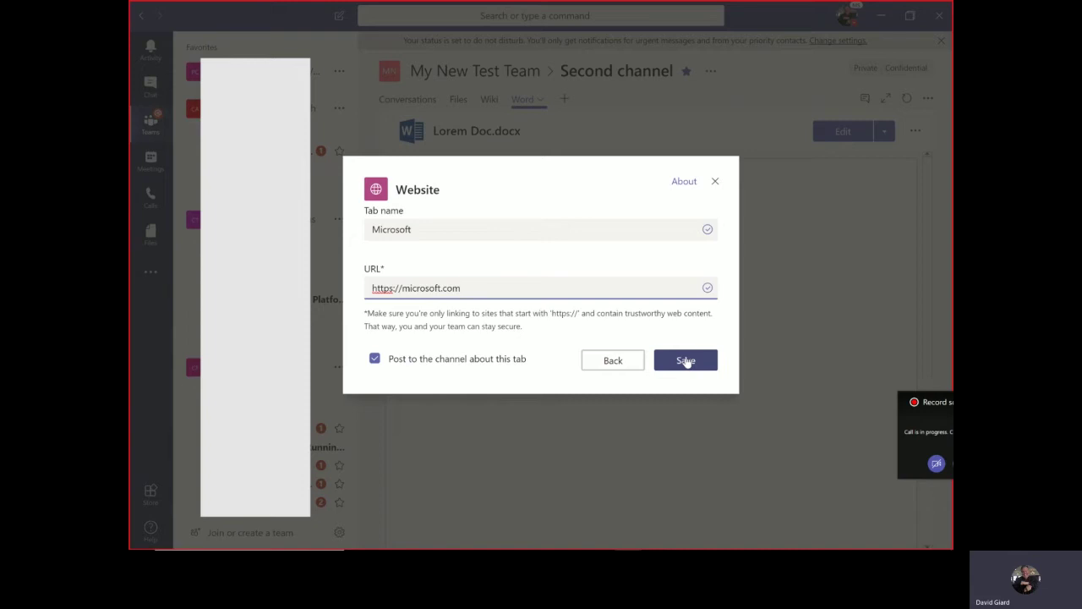
click(686, 362)
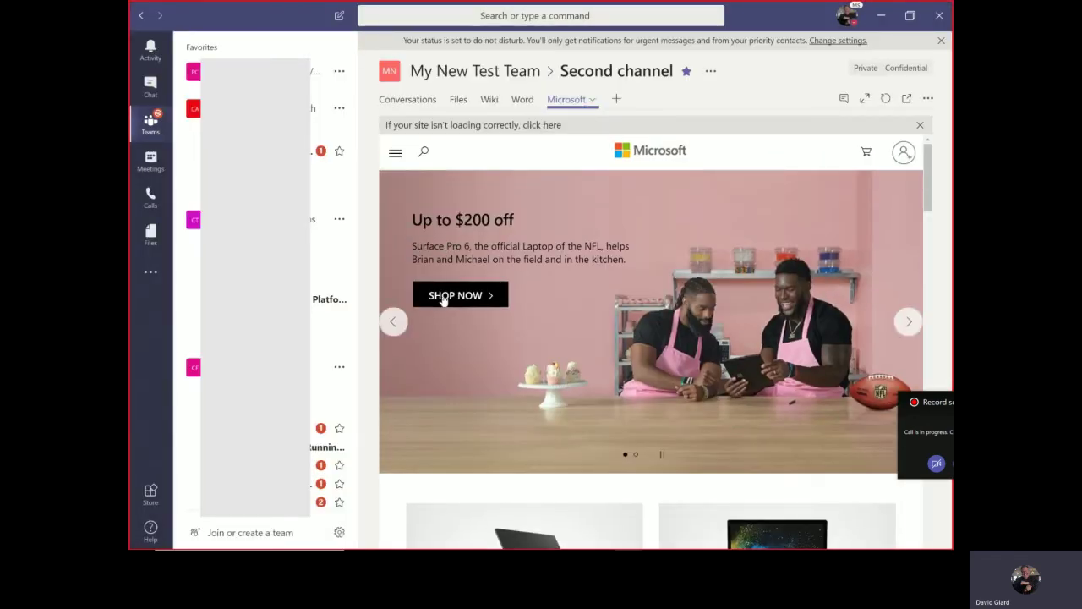
click(910, 320)
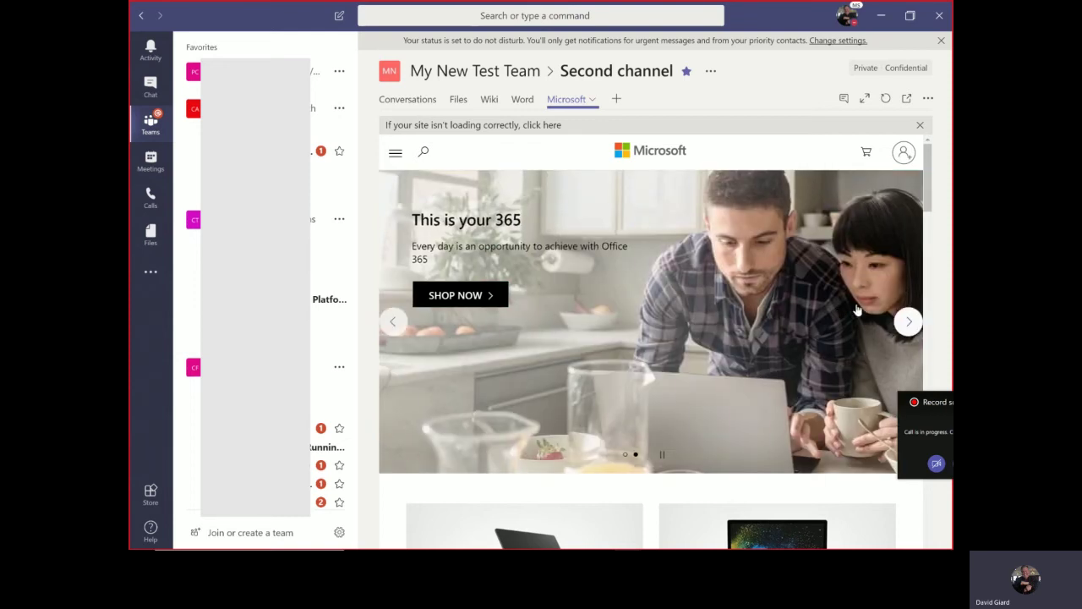
click(909, 323)
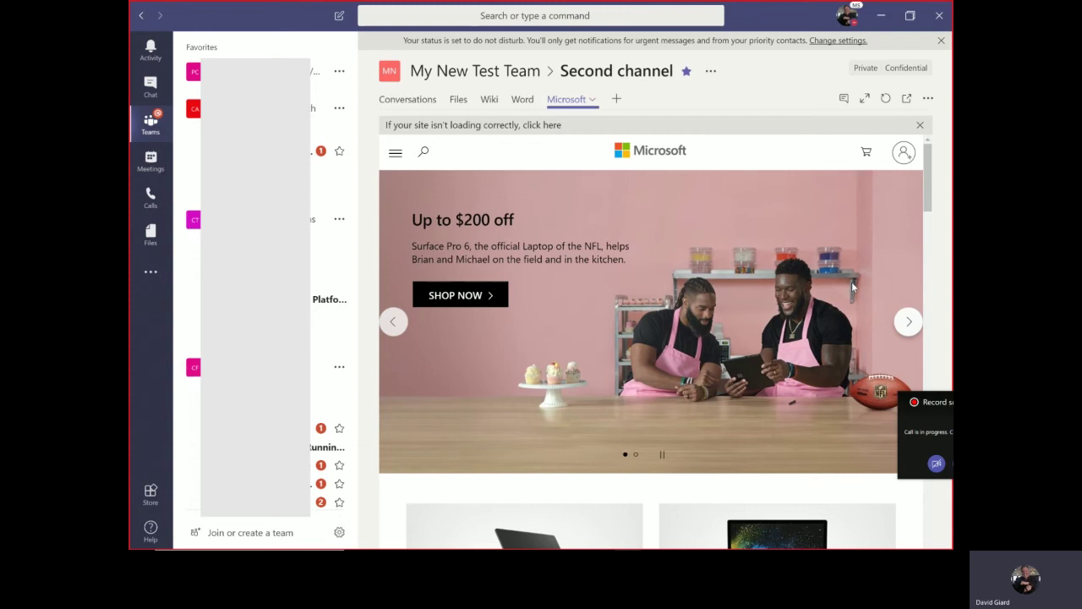
click(412, 99)
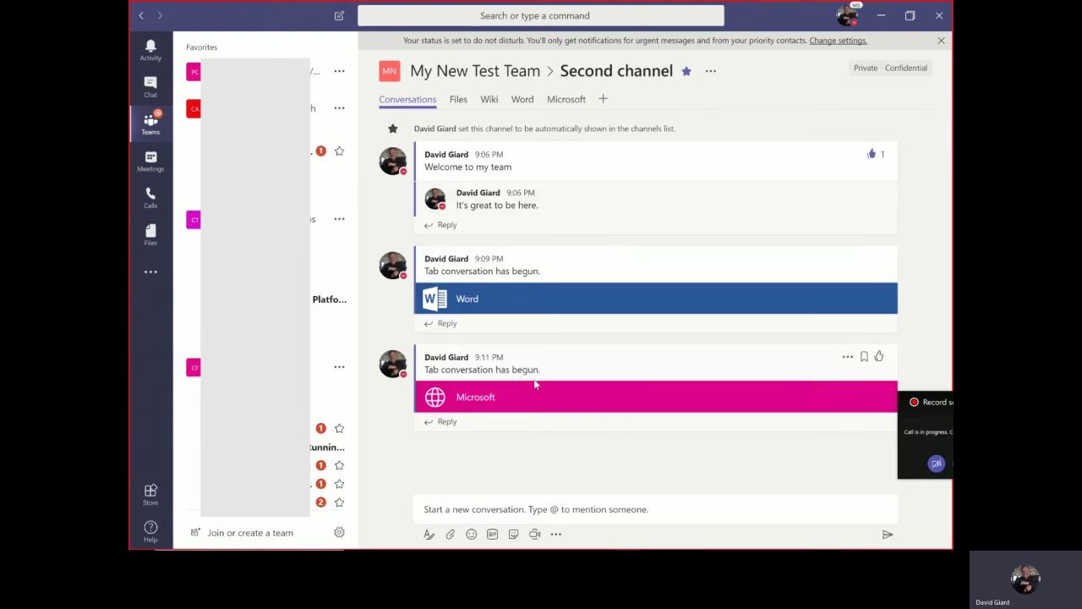
click(579, 103)
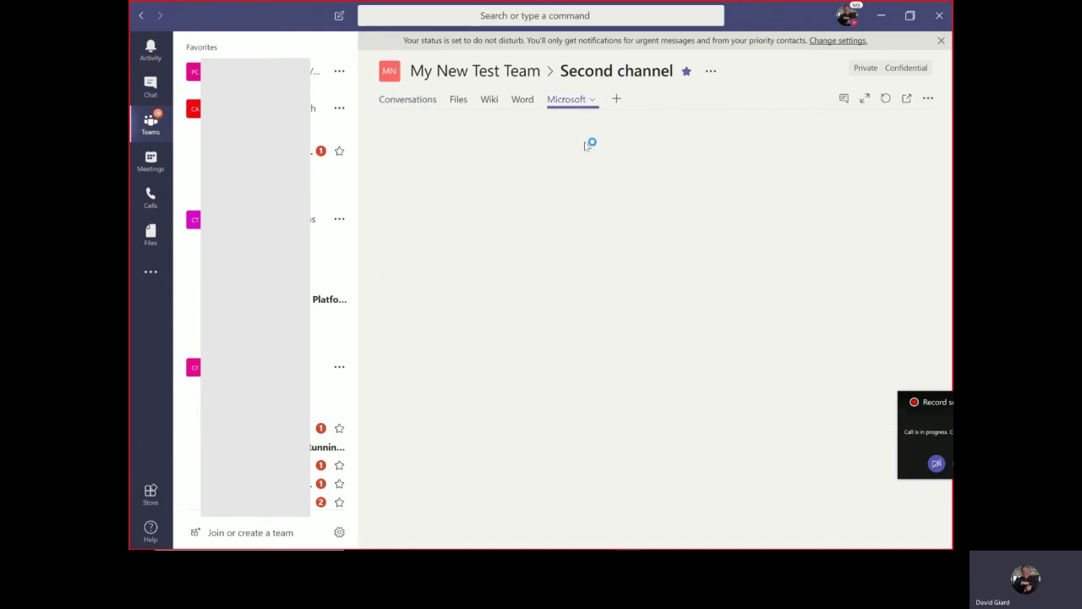